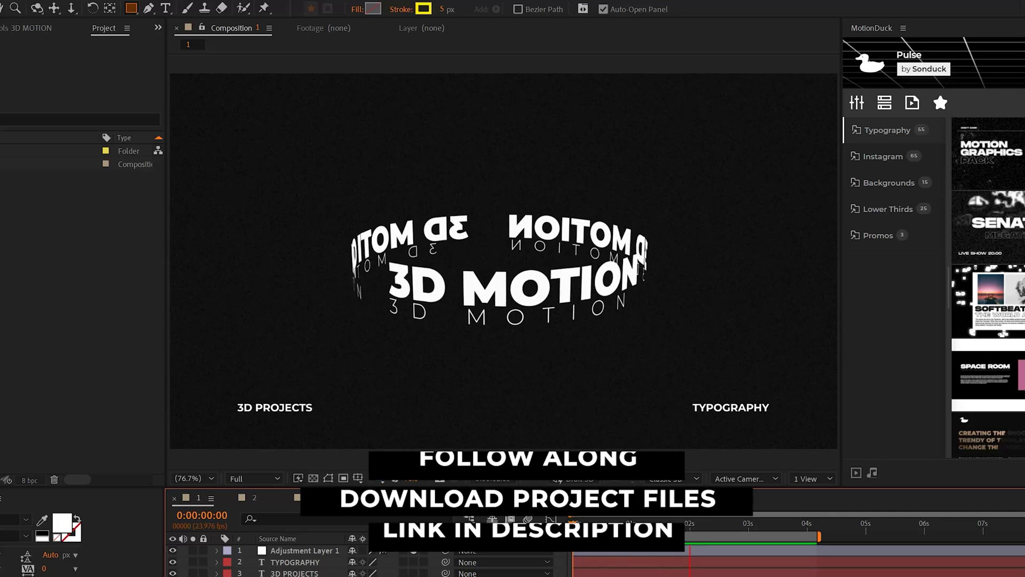
click(696, 528)
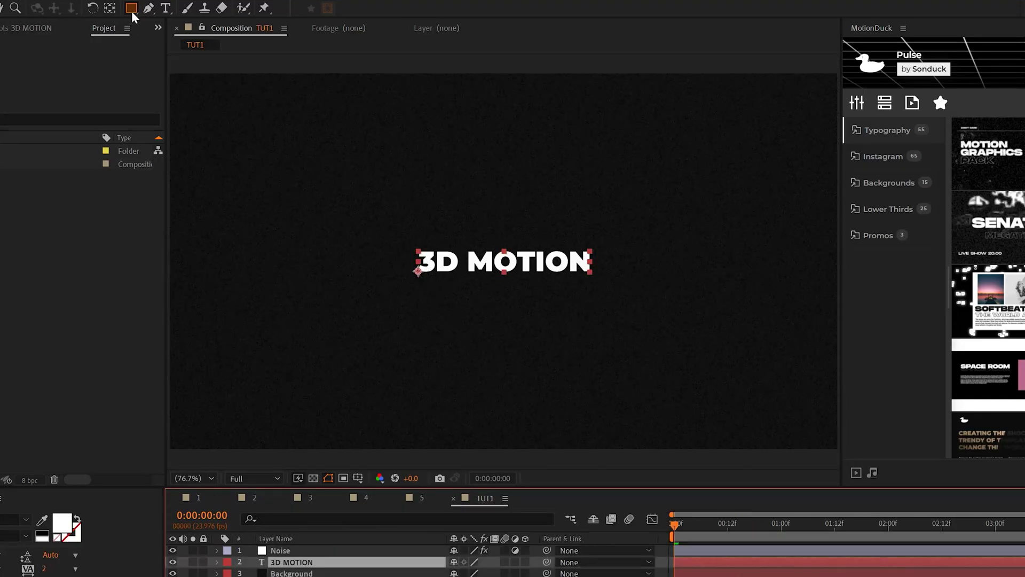
- Show the title/action safe guides and draw a circular mask with the Ellipse tool on the 3D MOTION layer, centred on the composition
click(132, 9)
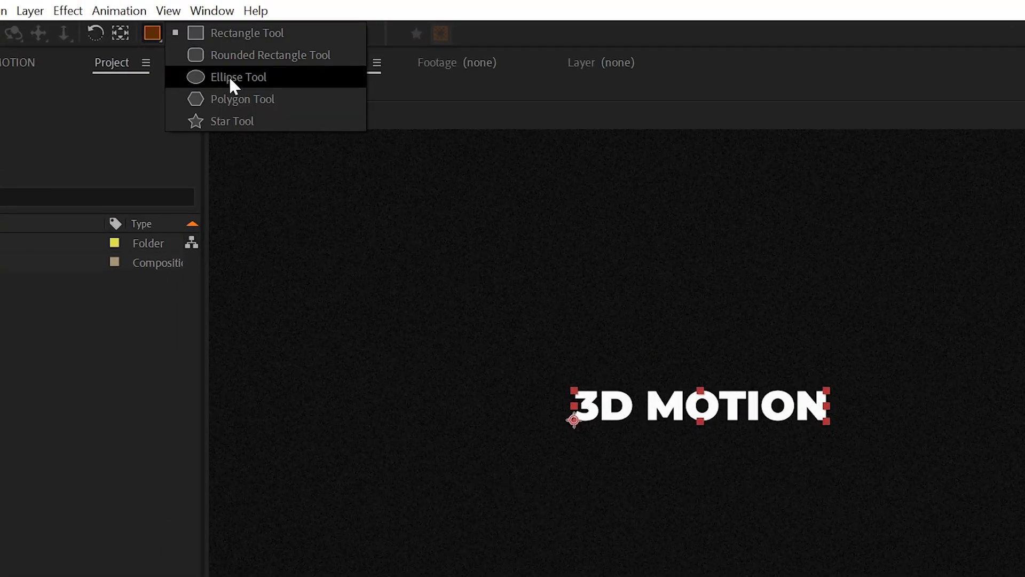
click(230, 78)
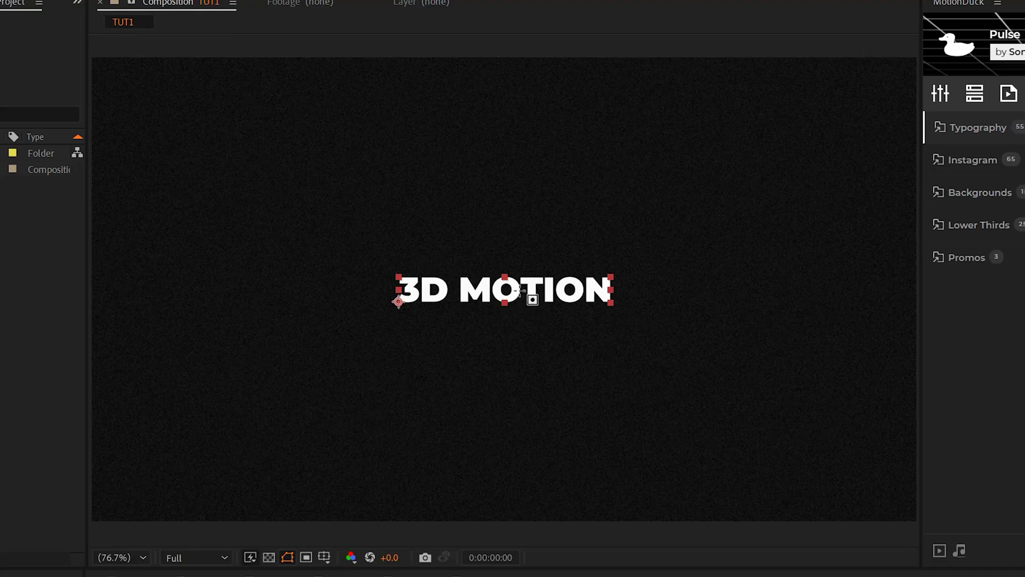
key(apostrophe)
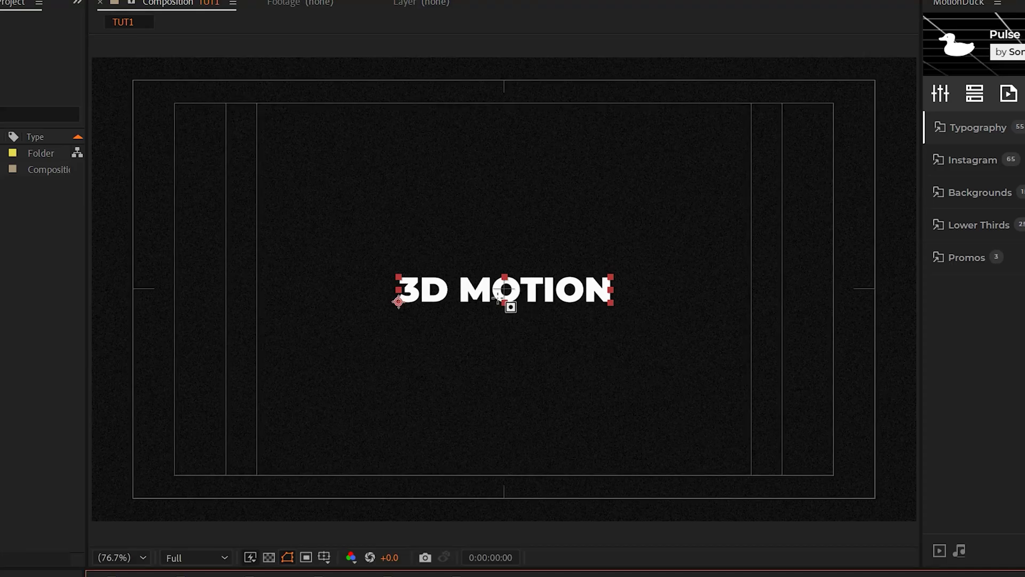
drag(504, 288, 639, 428)
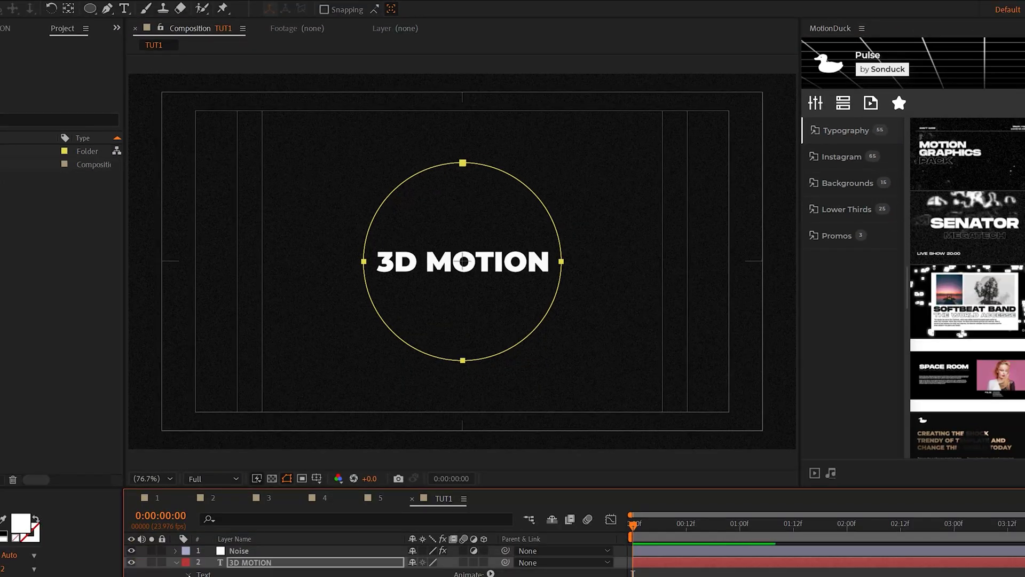
- Set the 3D MOTION text's path to Mask 1 so the text follows the circle
click(188, 574)
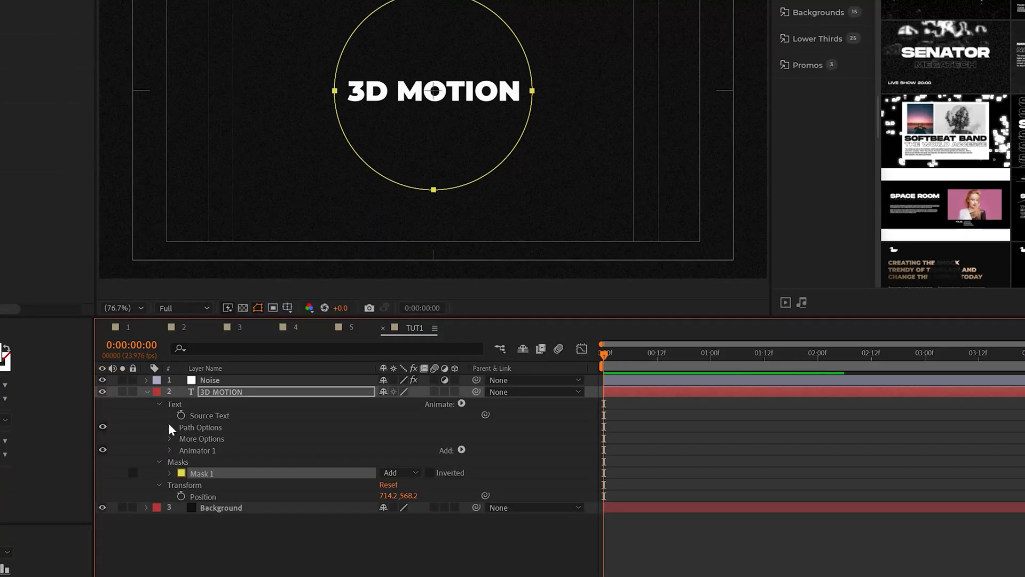
click(170, 427)
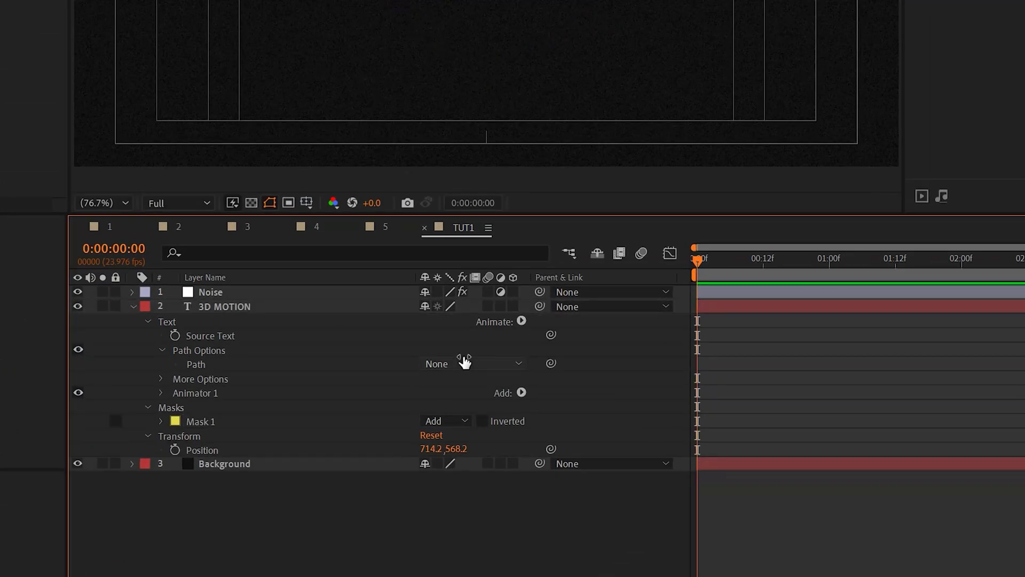
click(415, 442)
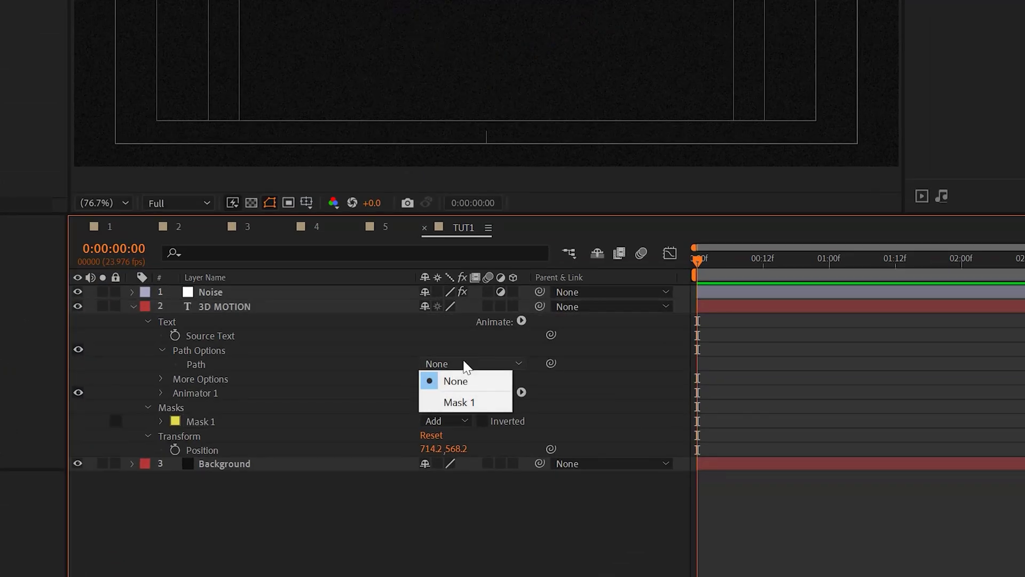
click(470, 404)
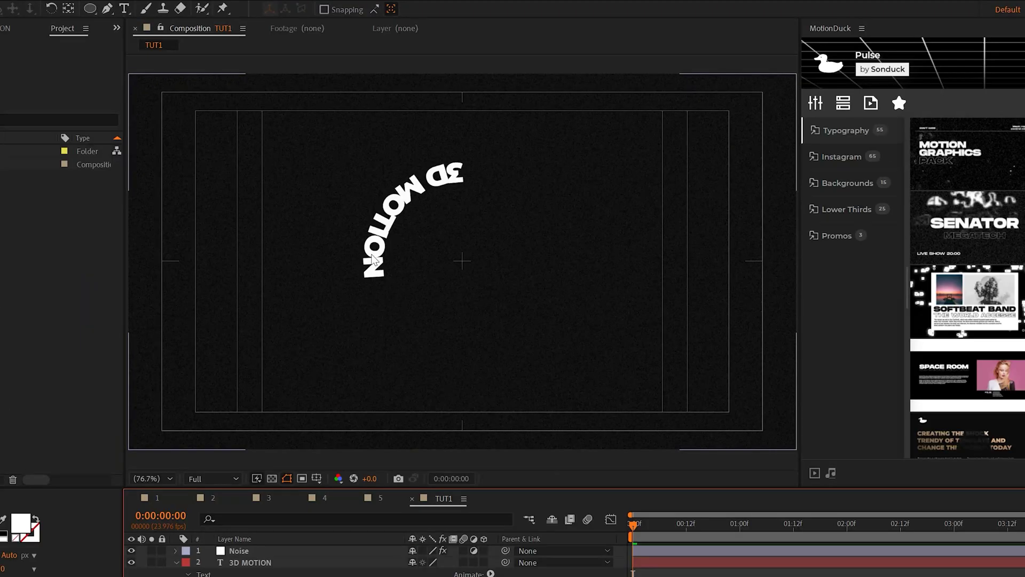
- Copy the 3D MOTION text and paste it twice after the original so it repeats three times around the circle
double_click(429, 235)
key(ctrl+c)
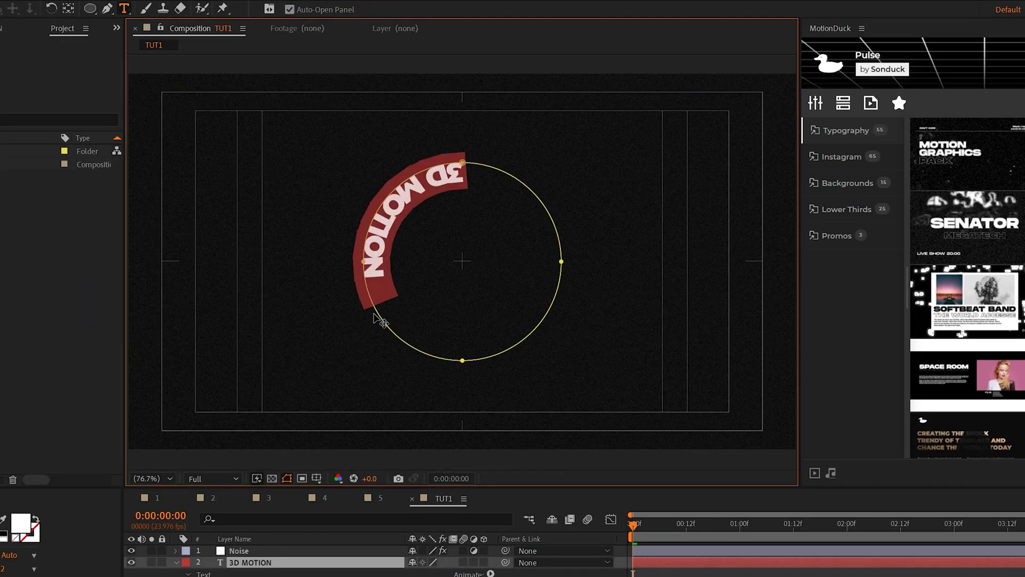
key(Right)
key(ctrl+v)
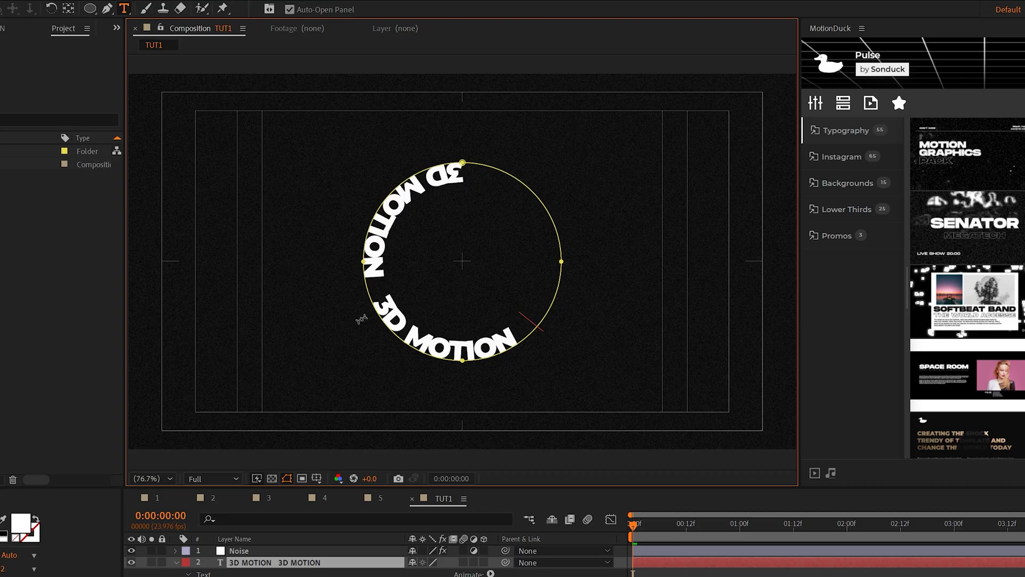
key(ctrl+v)
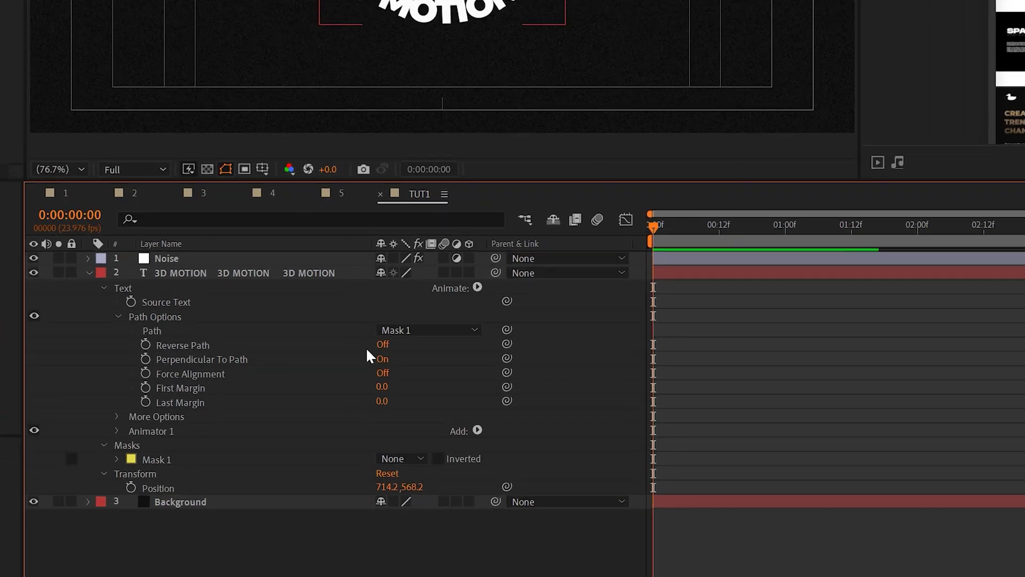
- Turn on Reverse Path and add the expression time*-100 to the text's First Margin
click(414, 365)
alt+click(145, 388)
text(time*)
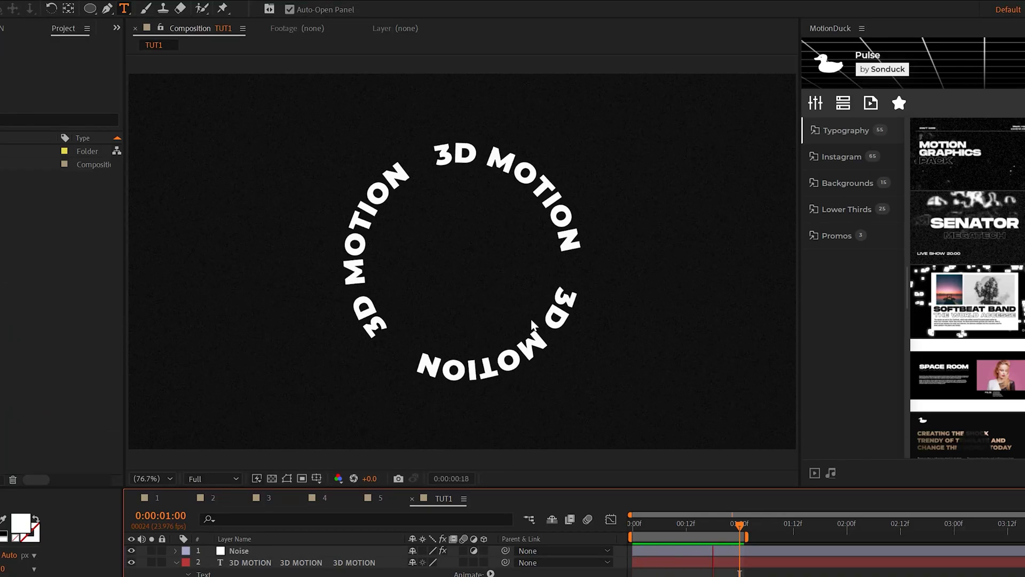
- Make the 3D MOTION text layer 3D and enable per-character 3D on it
click(484, 563)
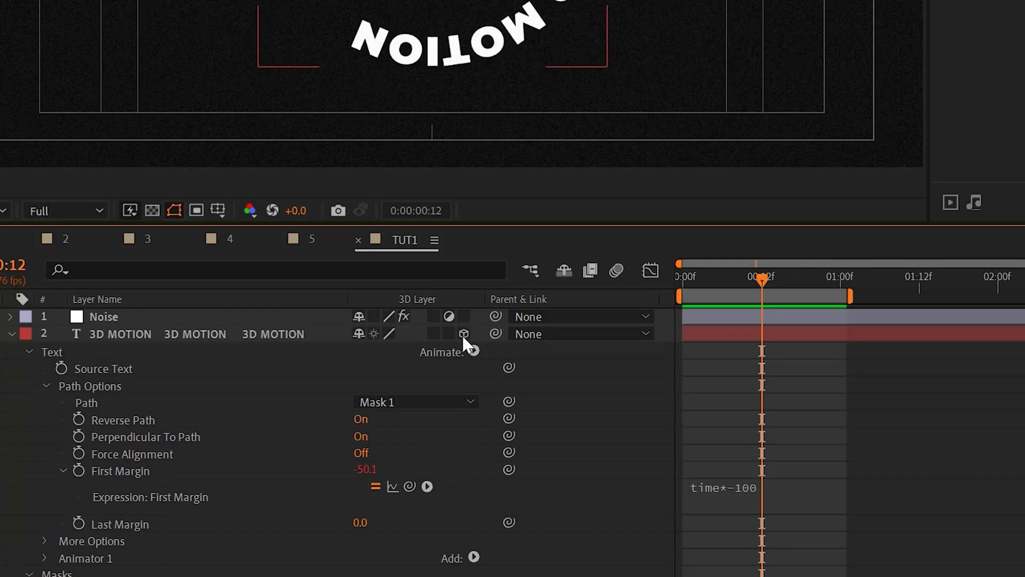
click(474, 350)
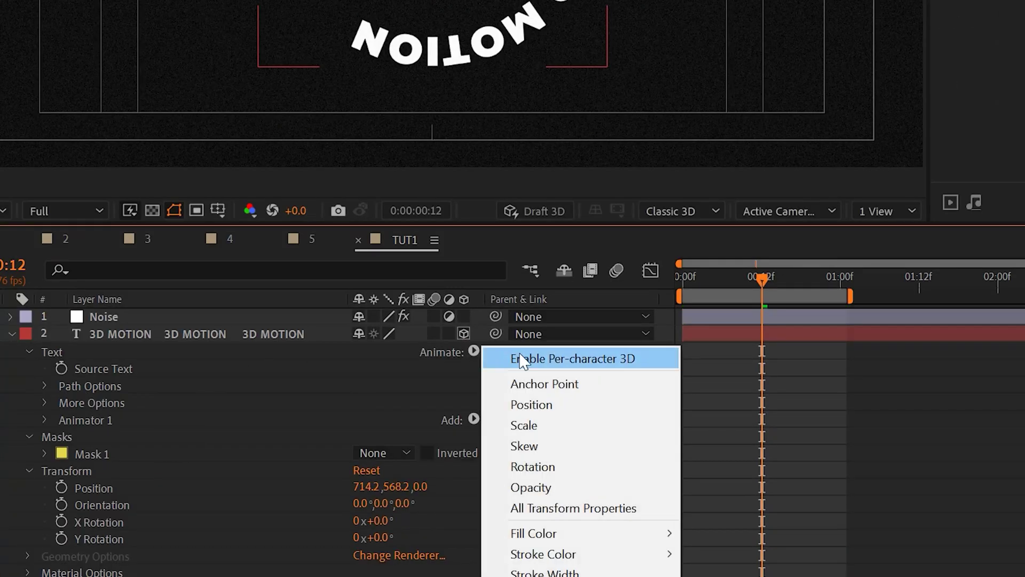
click(586, 366)
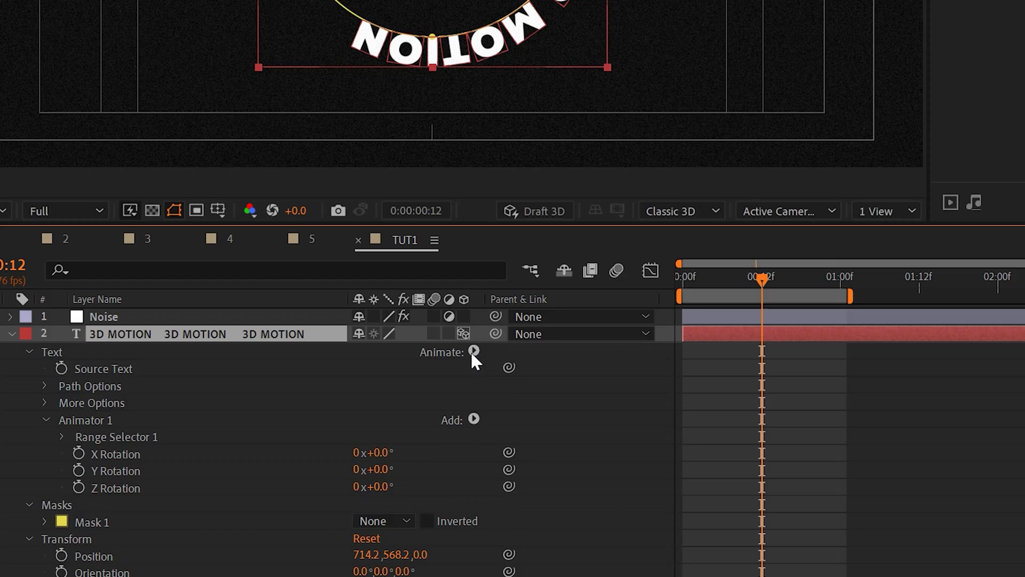
- Add a Rotation animator to the 3D MOTION text and set its X Rotation so the letters stand upright on the circle
click(473, 351)
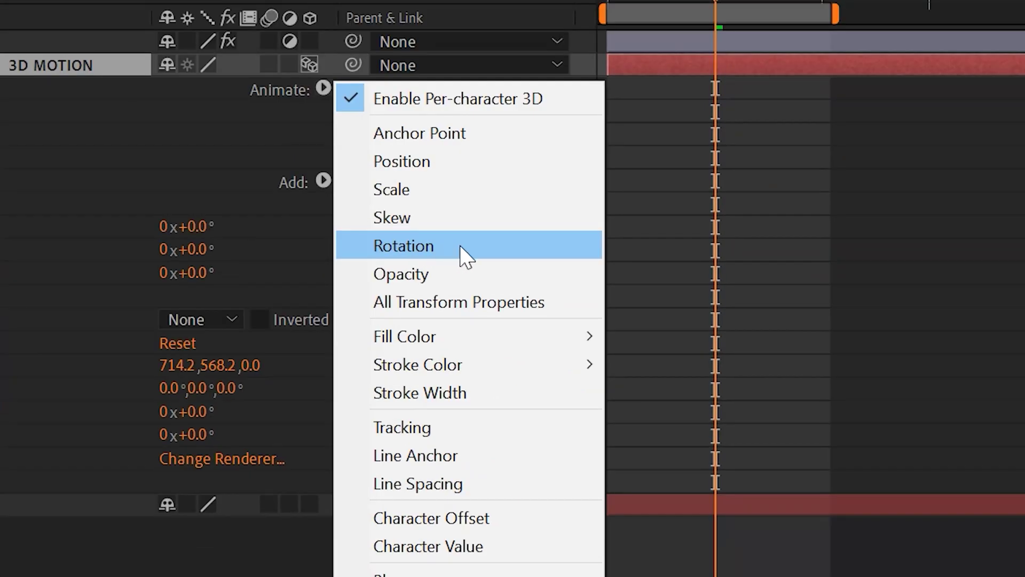
click(460, 247)
click(405, 465)
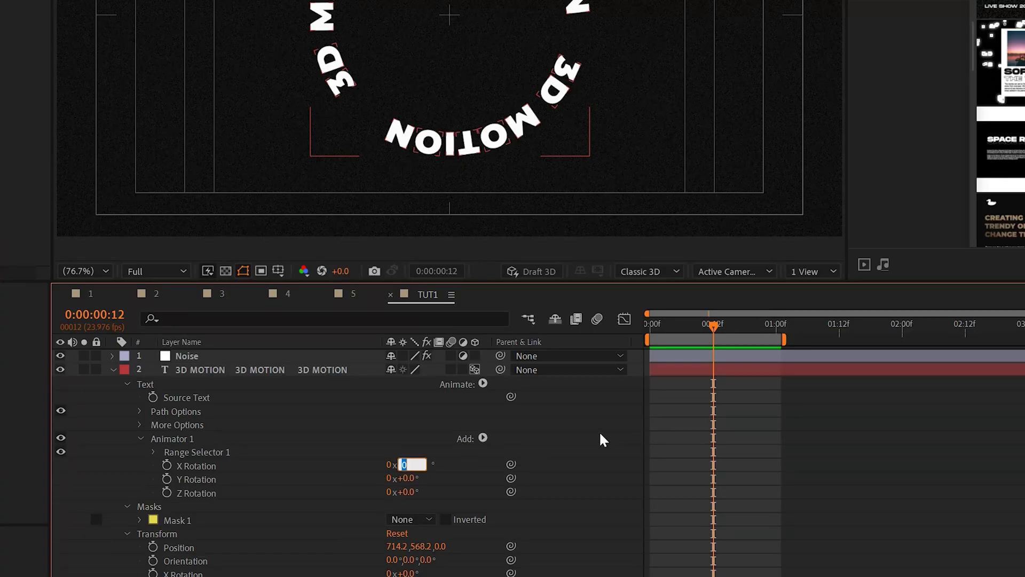
key(Return)
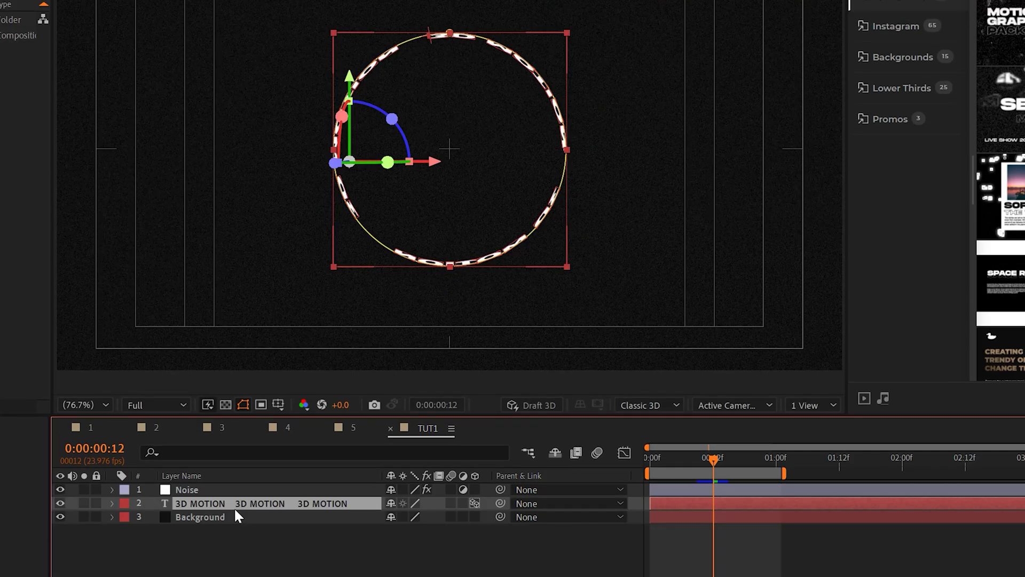
- Show the text layer's rotation properties and set its X Rotation to 100°
key(r)
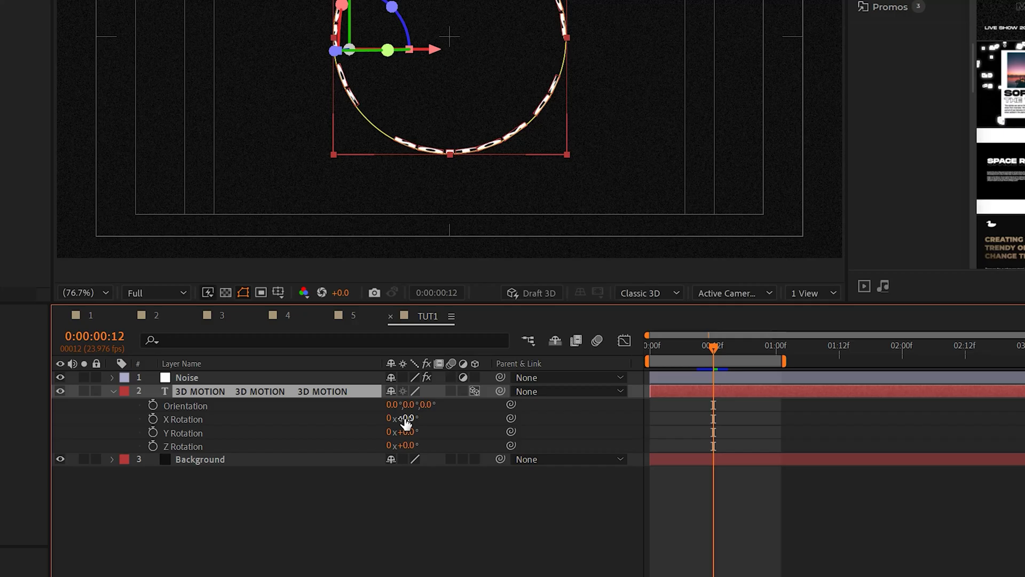
text(100)
key(Return)
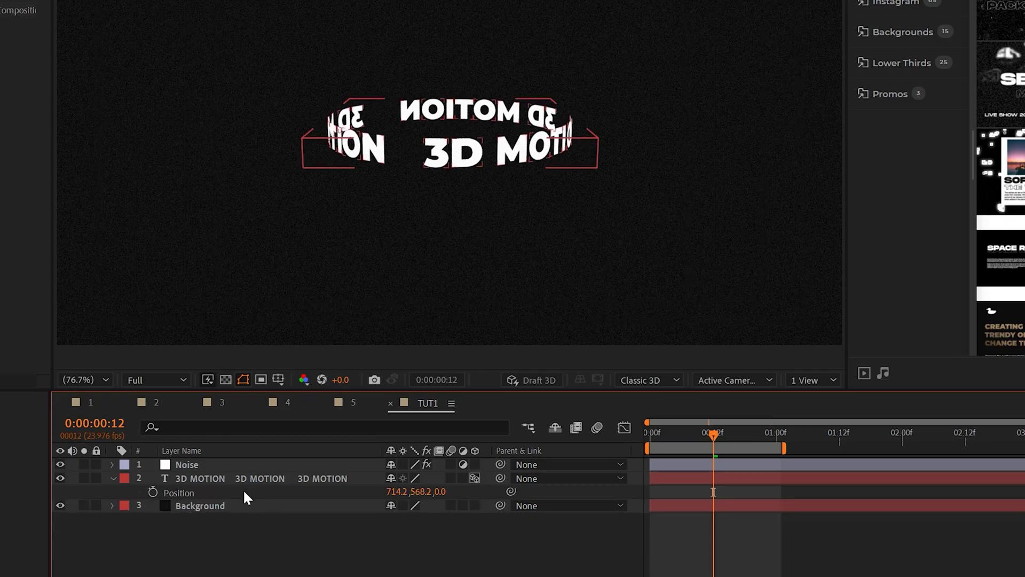
- Duplicate the 3D MOTION layer and move the original layer down to a Y position of 628.2
click(217, 477)
key(ctrl+d)
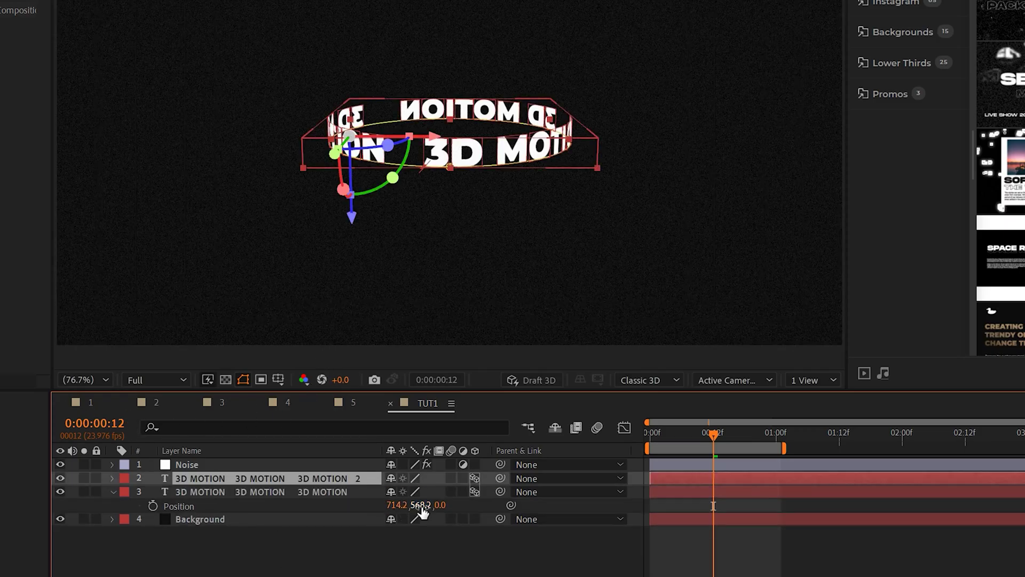
drag(422, 507, 473, 505)
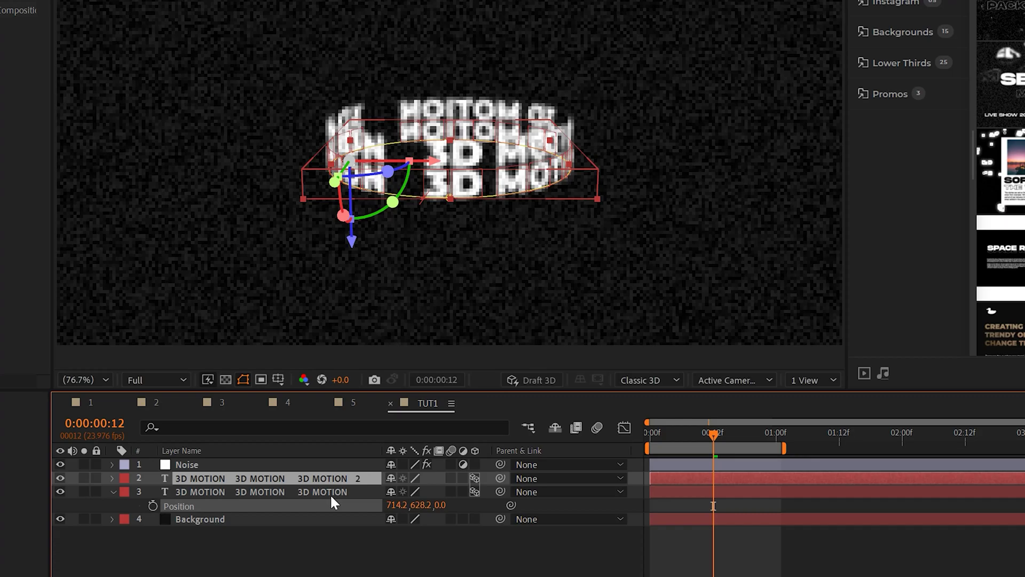
- Change the original 3D MOTION layer's Montserrat font style to Light
click(222, 491)
click(92, 287)
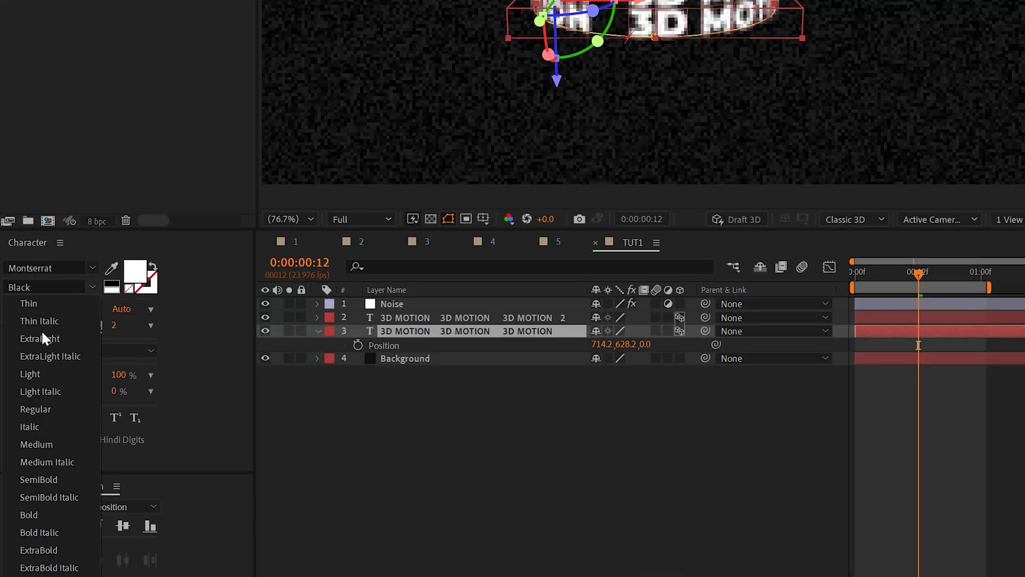
click(41, 372)
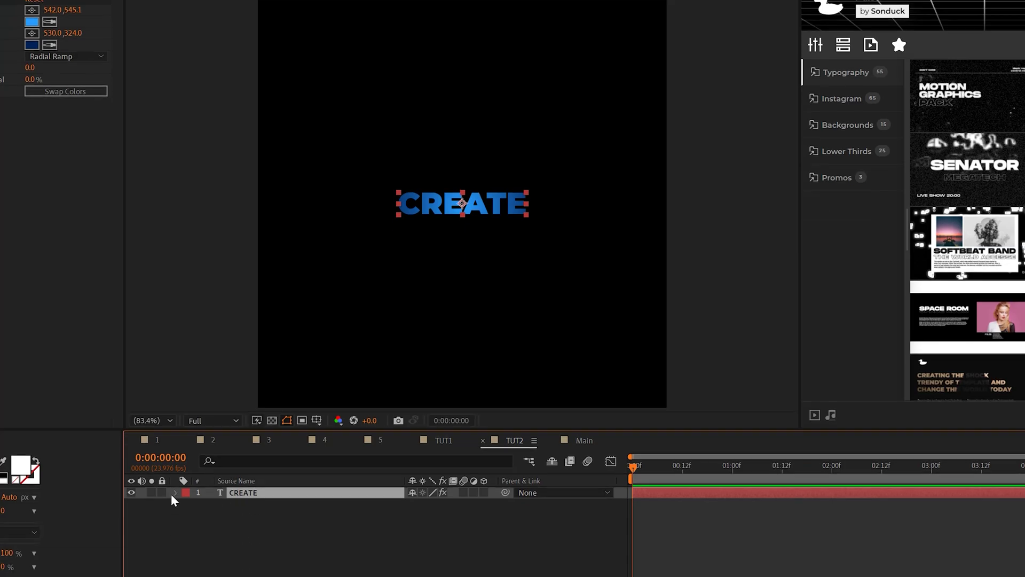
- Set the CREATE text layer's Rotation to 270° in the TUT2 composition
click(176, 493)
click(426, 487)
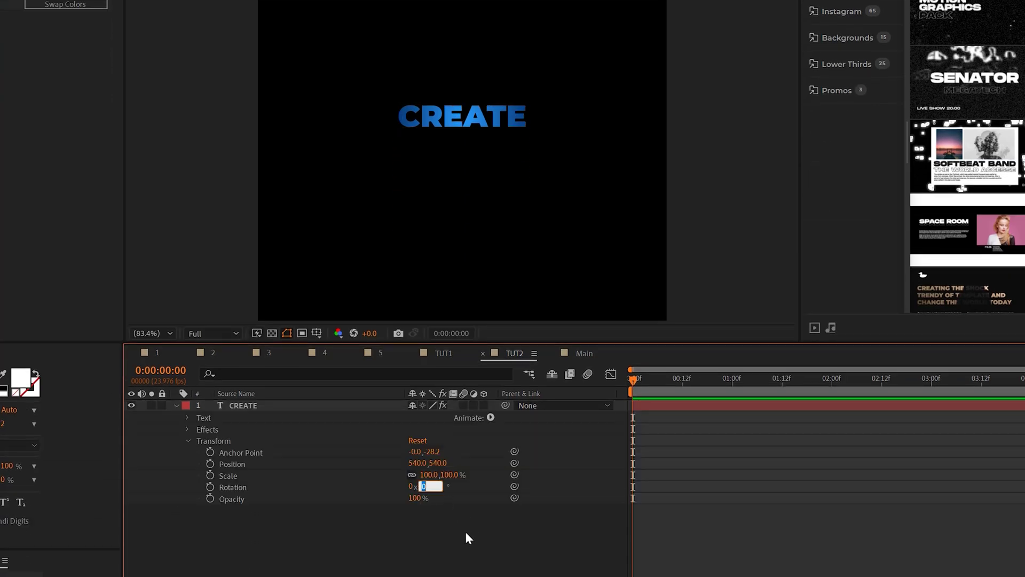
text(270)
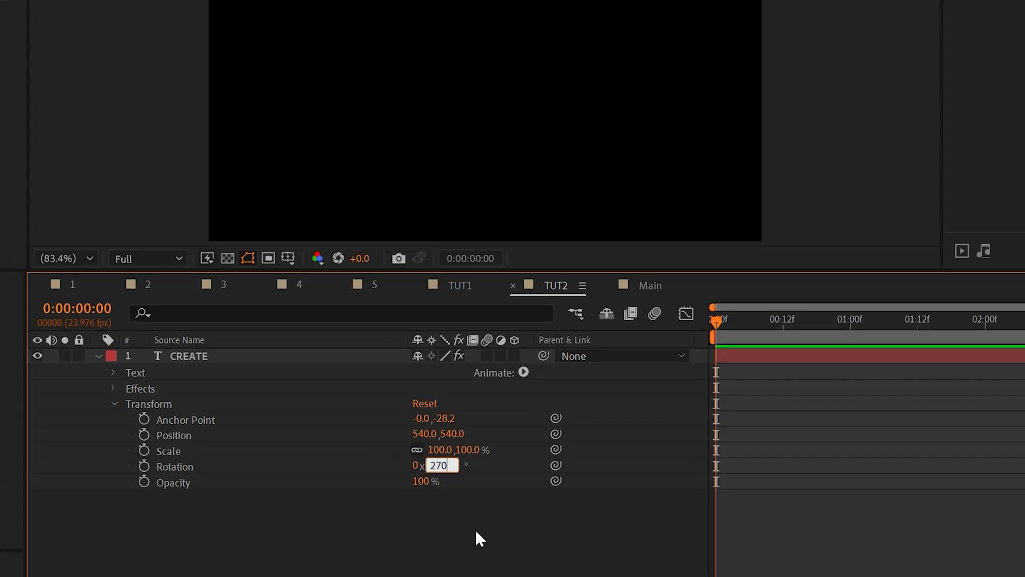
key(Return)
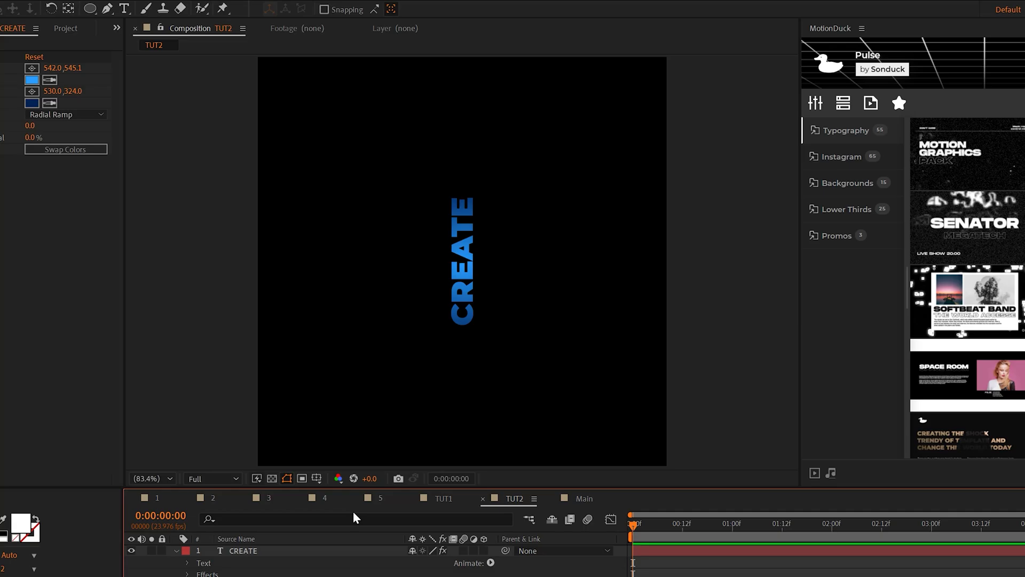
- Apply CC RepeTile to the CREATE layer with Expand Right set to 520 and Expand Left to 614
click(251, 554)
click(121, 9)
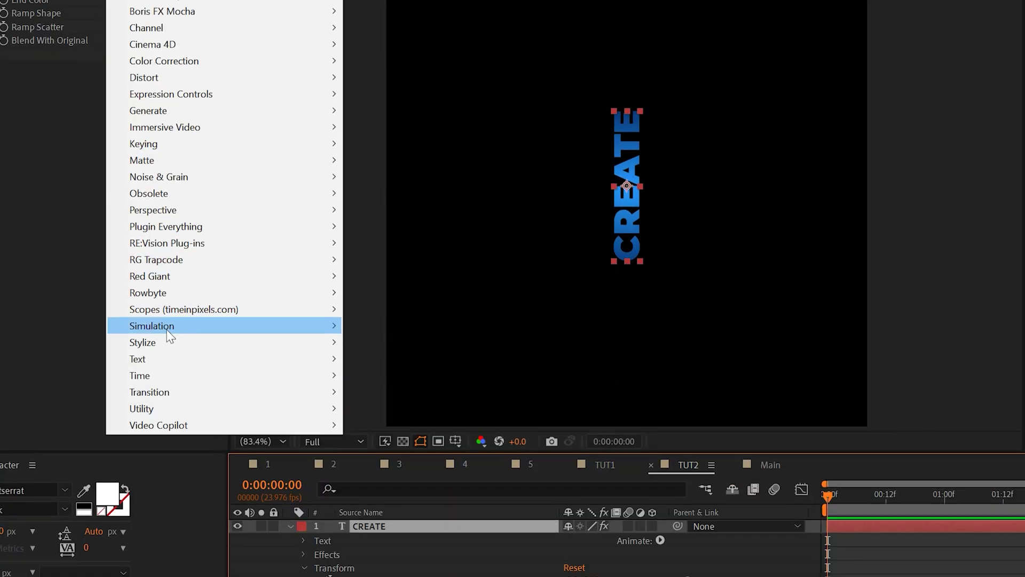
mouse_move(165, 480)
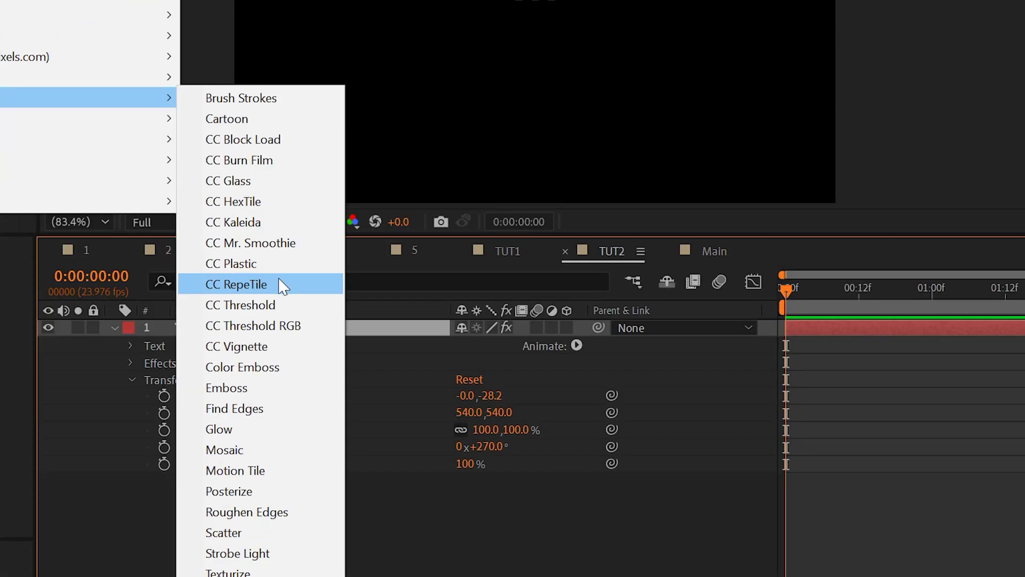
click(279, 282)
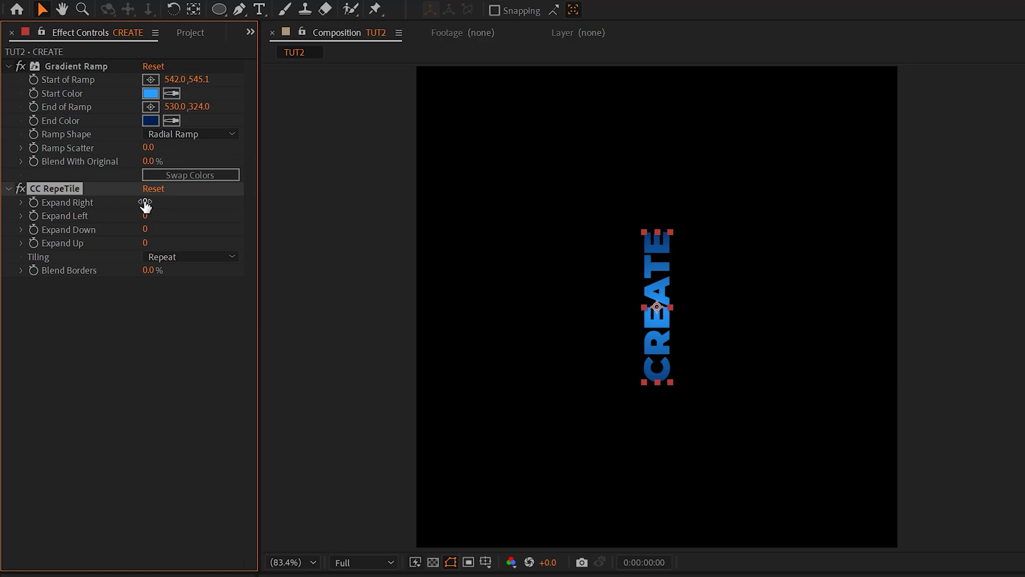
drag(145, 205, 618, 230)
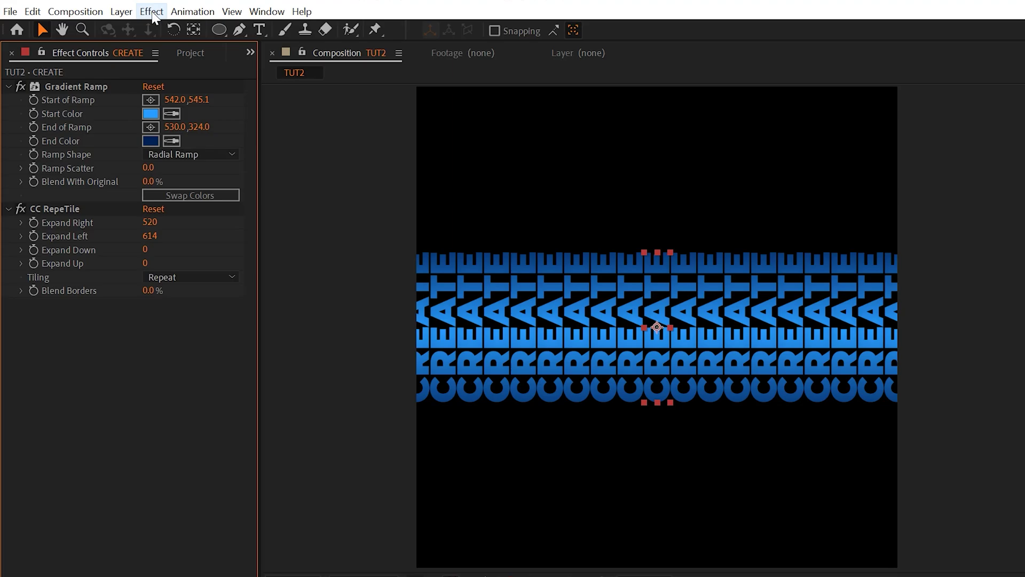
- Apply the CC Cylinder effect to the CREATE layer and expand its Rotation settings
click(152, 12)
mouse_move(196, 351)
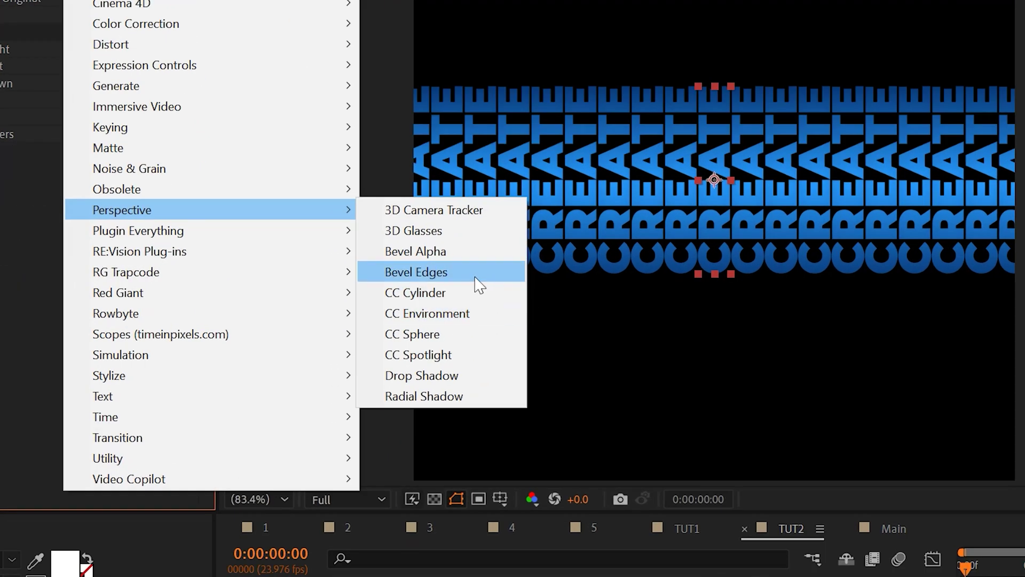
click(412, 301)
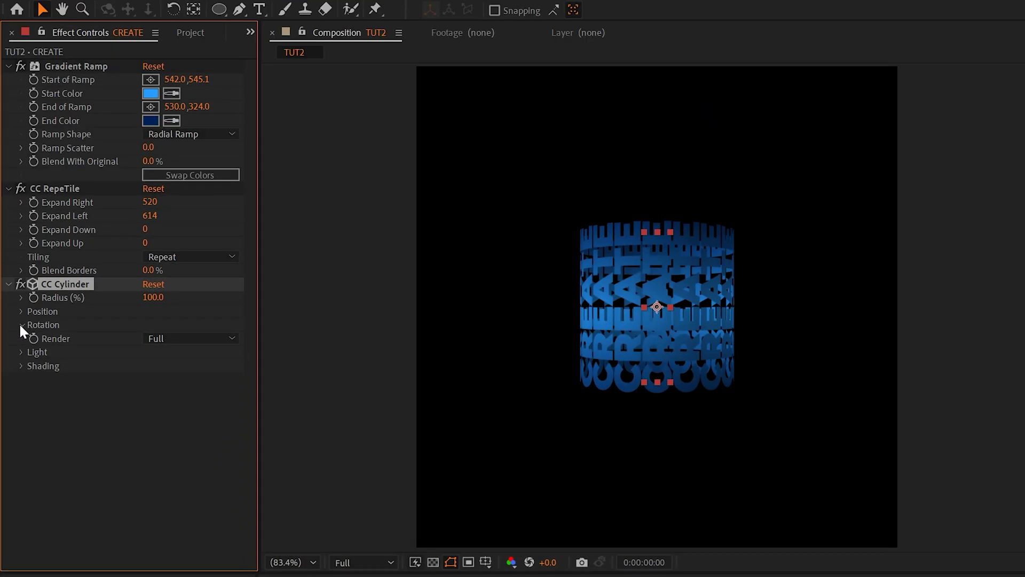
click(22, 325)
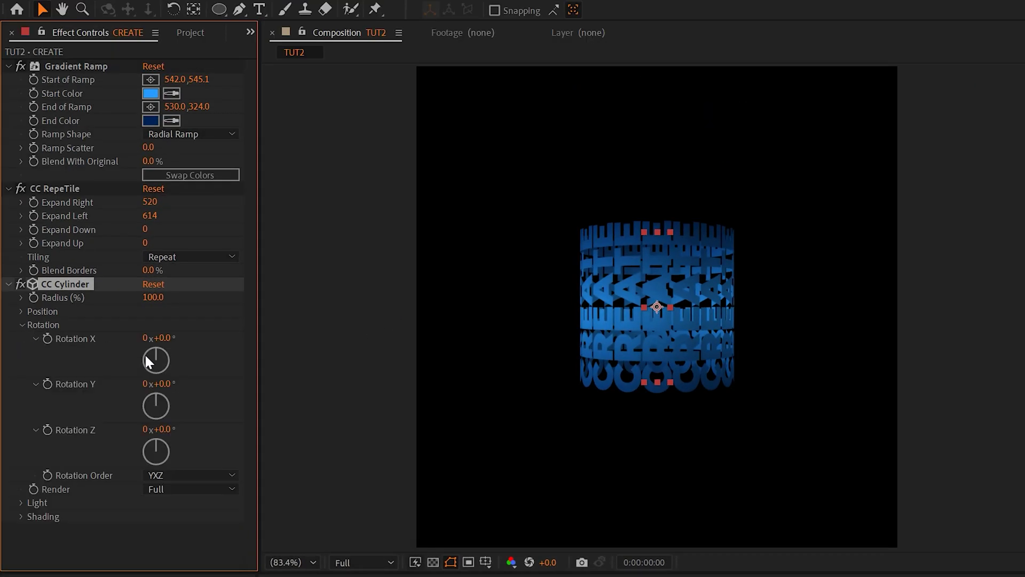
- Set the CREATE layer's CC Cylinder Rotation Z to 90° and Rotation X to 20°
click(163, 431)
click(216, 418)
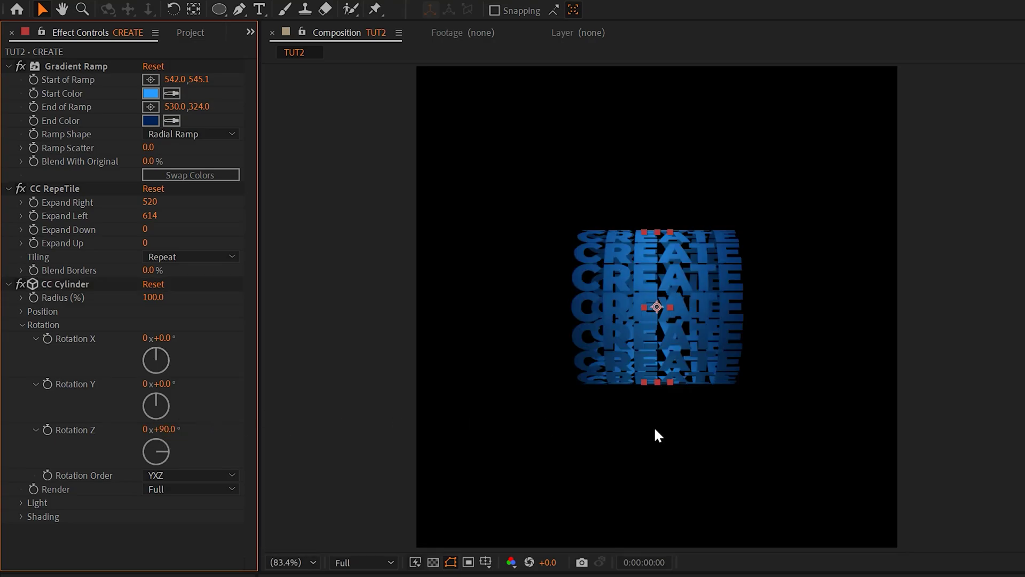
drag(169, 341, 182, 339)
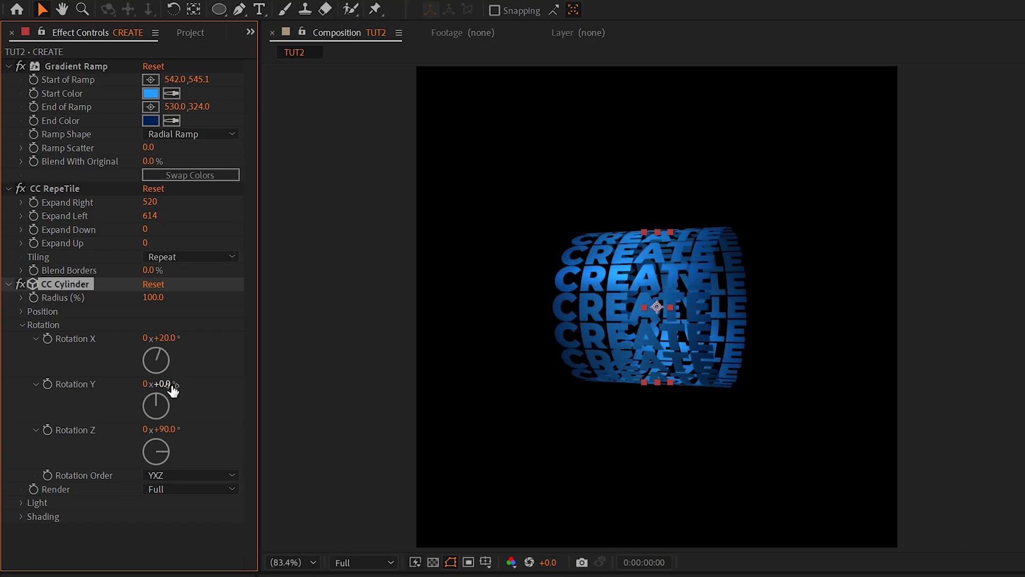
- Drive CC Cylinder's Rotation Y with the expression time*-20 and lower its Position Z to enlarge the cylinder
alt+click(47, 383)
text(time*-20)
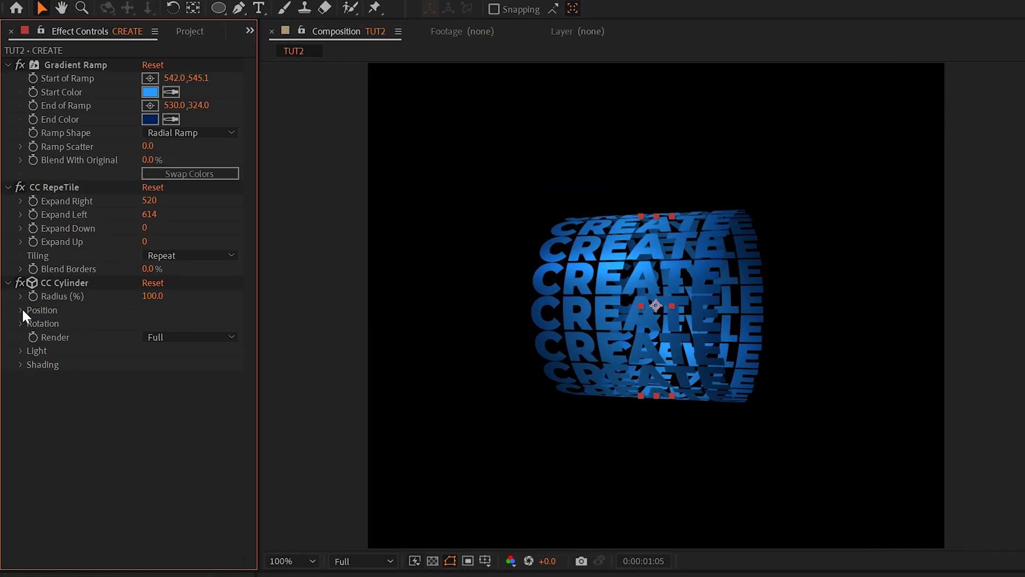
click(21, 309)
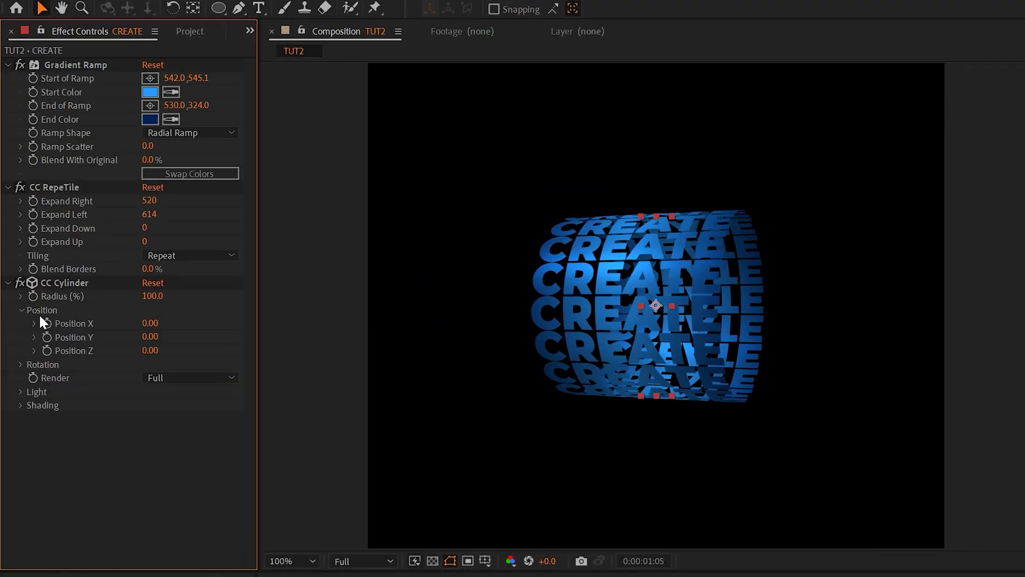
drag(149, 350, 133, 350)
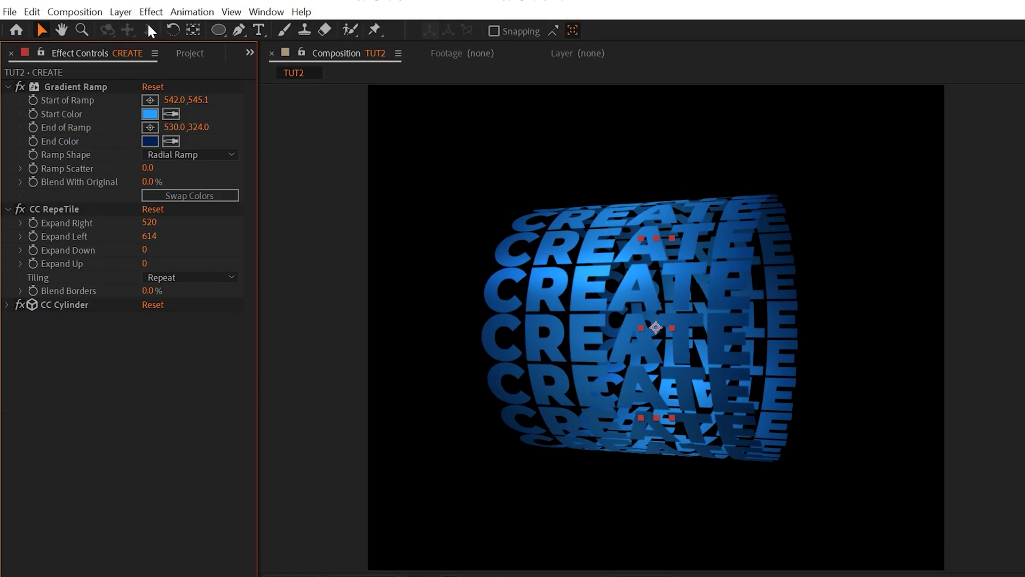
- Apply Drop Shadow to the CREATE layer, place it before CC Cylinder, raise its Opacity and open its Softness for editing
click(152, 12)
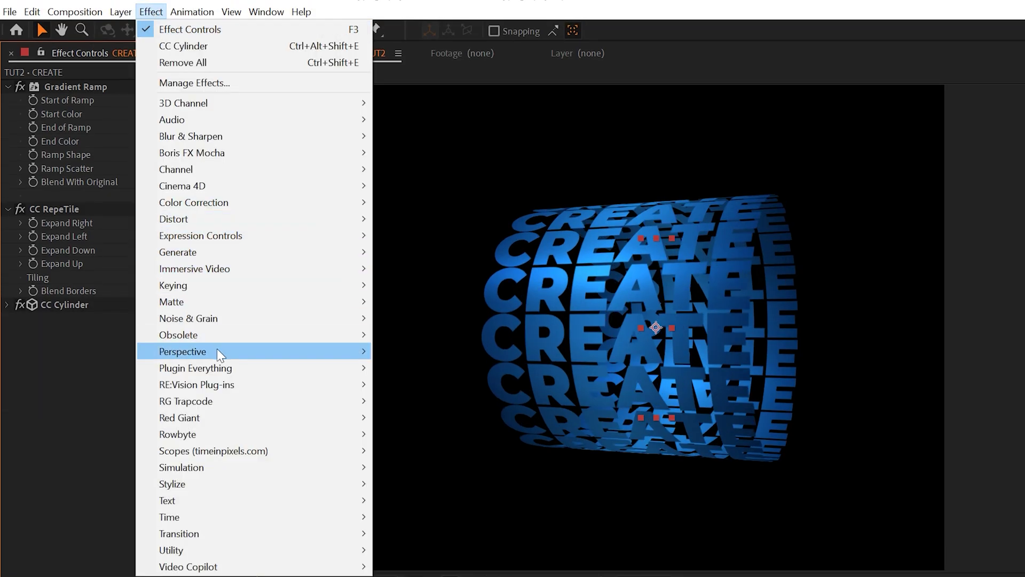
mouse_move(217, 350)
click(387, 379)
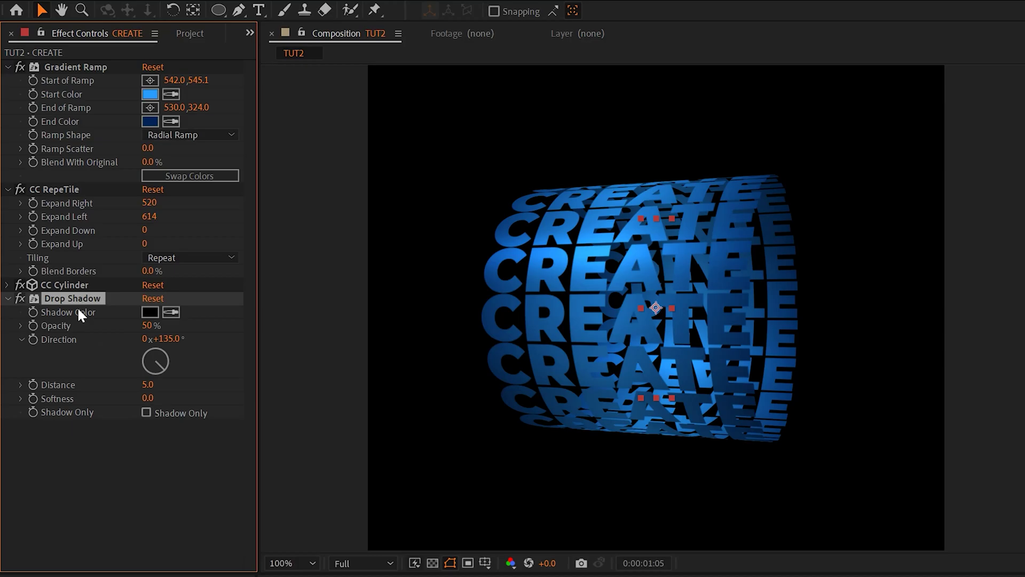
drag(69, 297, 65, 281)
drag(201, 314, 250, 317)
click(149, 385)
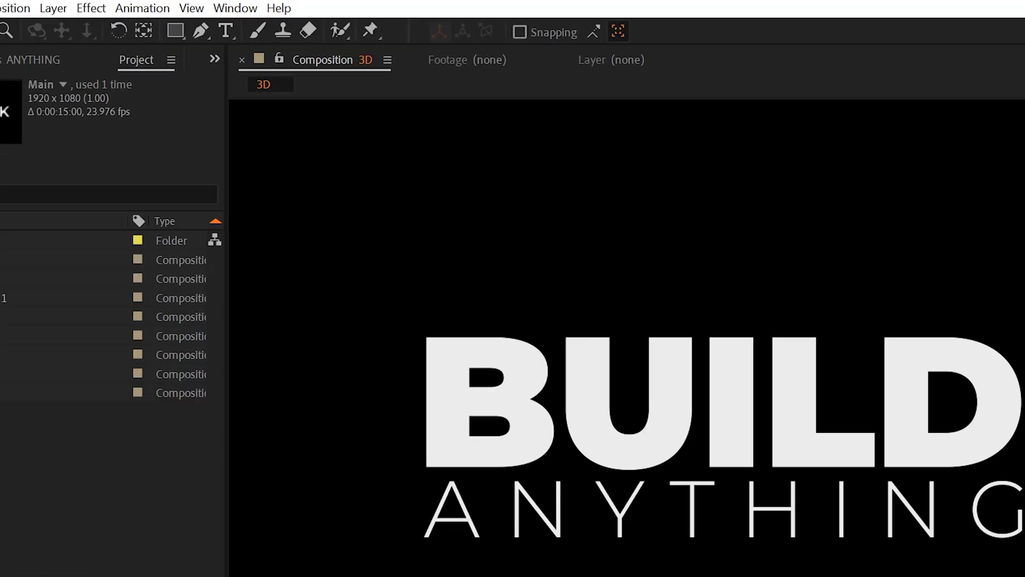
- Move the ANYTHING layer's anchor point to the top centre of its text and make the ANYTHING and BUILD layers 3D
click(147, 34)
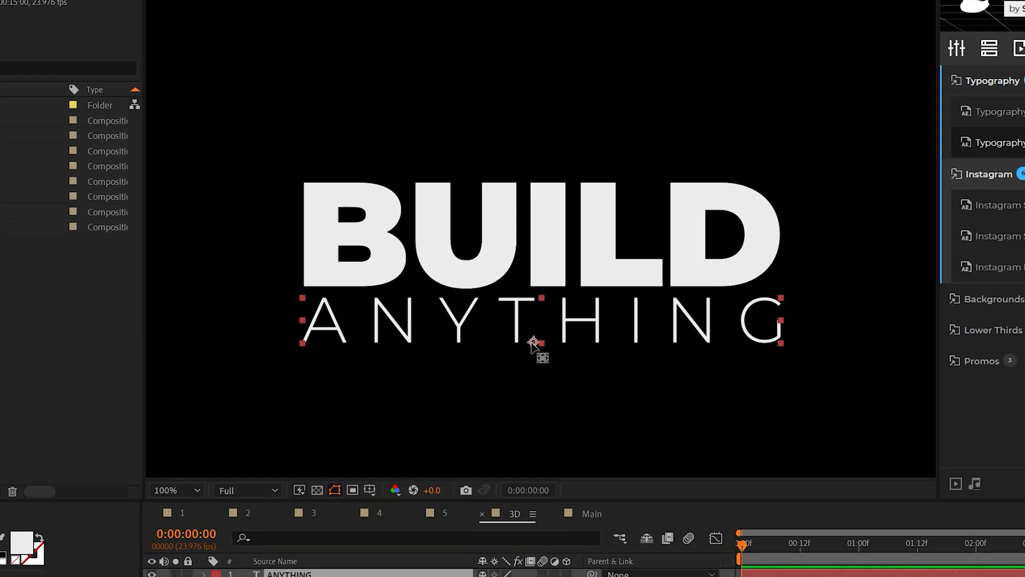
drag(533, 343, 541, 300)
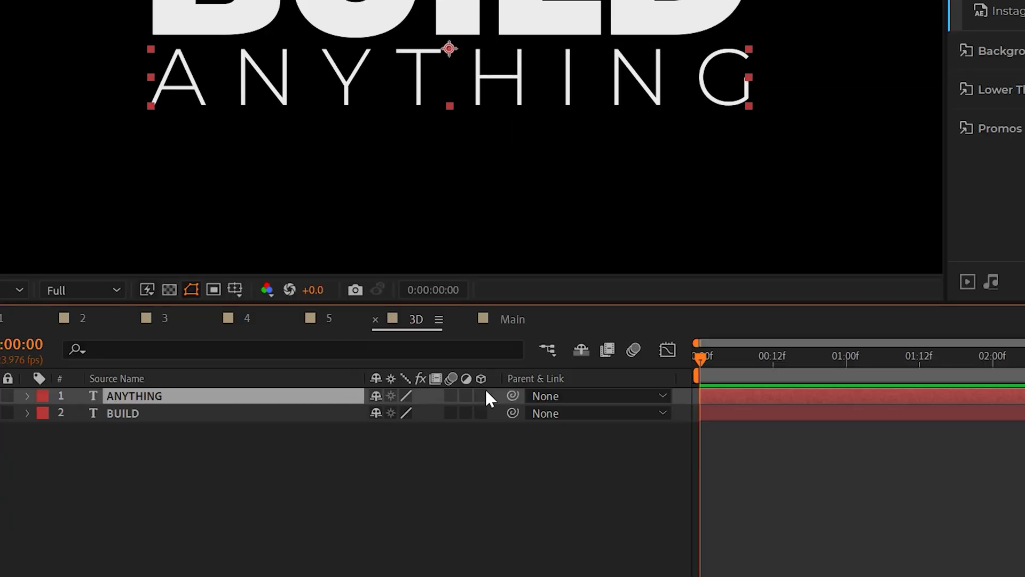
drag(481, 395, 479, 411)
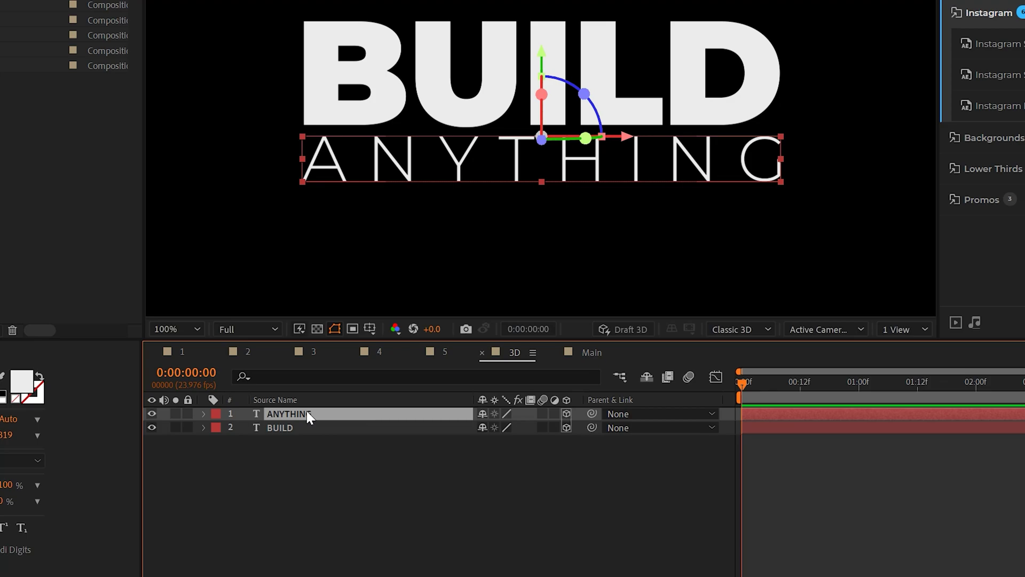
- Set the ANYTHING layer's X Rotation to 90° and collapse its properties
key(r)
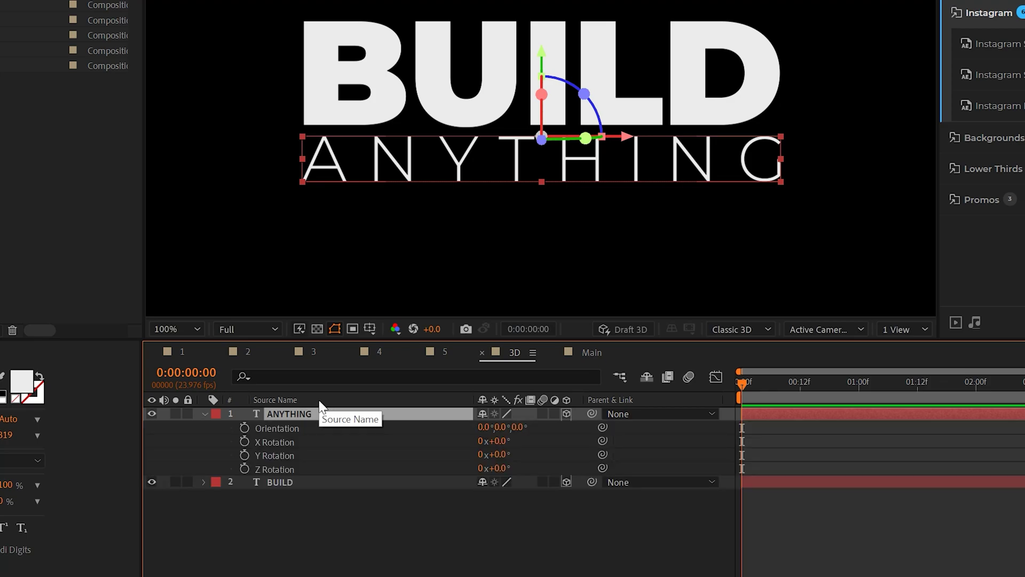
click(500, 441)
text(9)
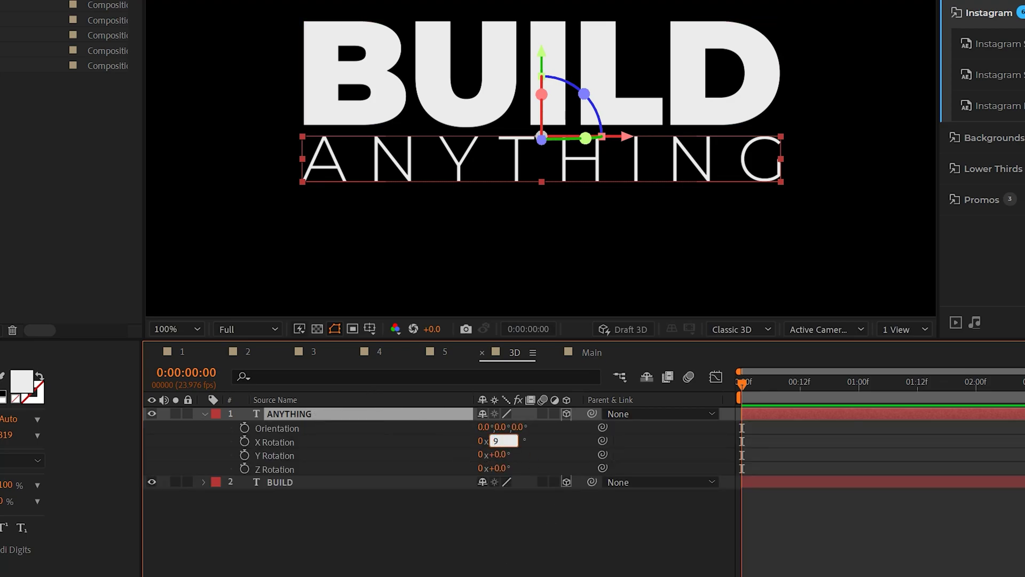
text(0)
click(561, 508)
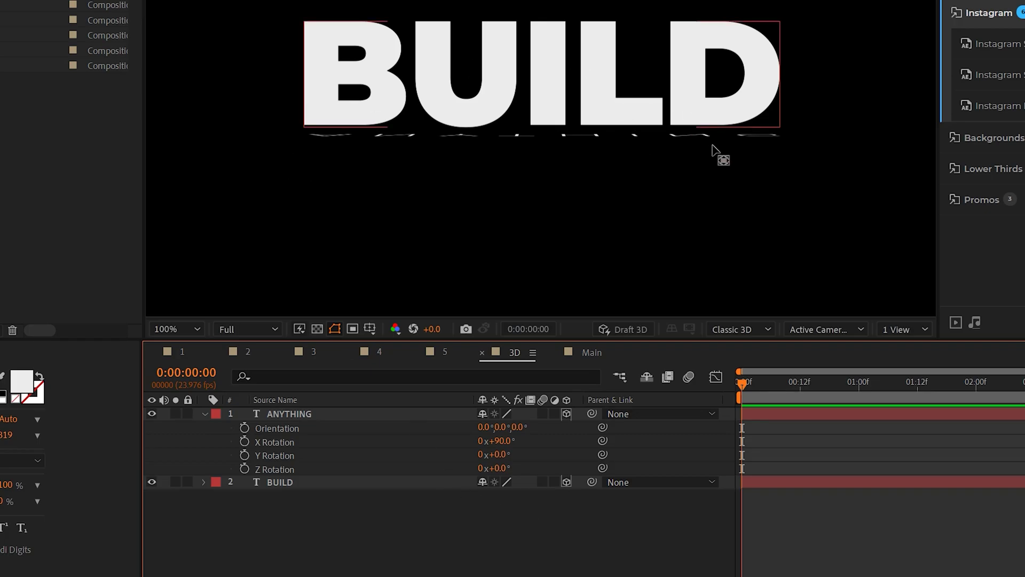
click(205, 414)
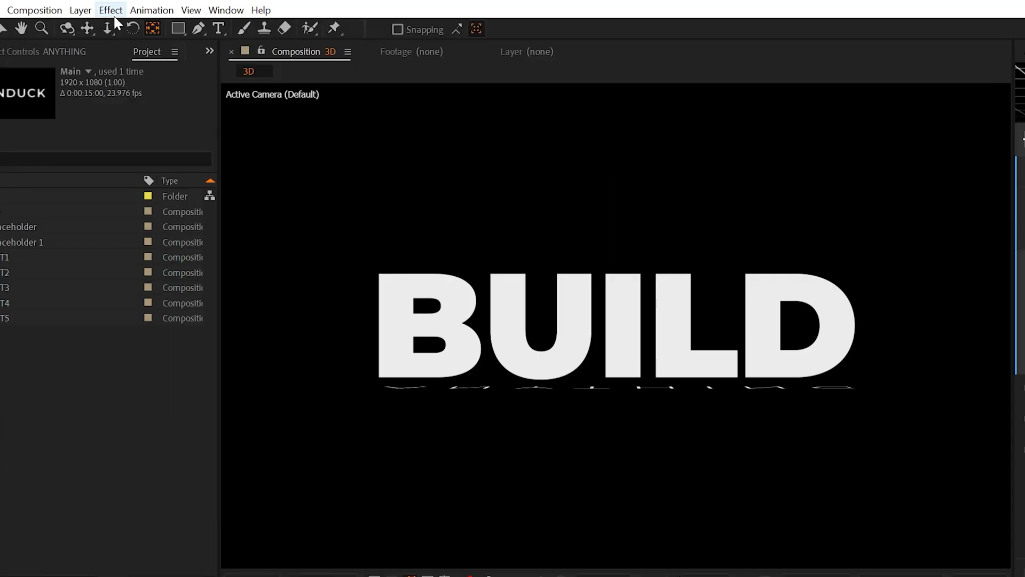
- Add a null object, parent the ANYTHING and BUILD layers to it, and make the null 3D
click(80, 10)
mouse_move(95, 28)
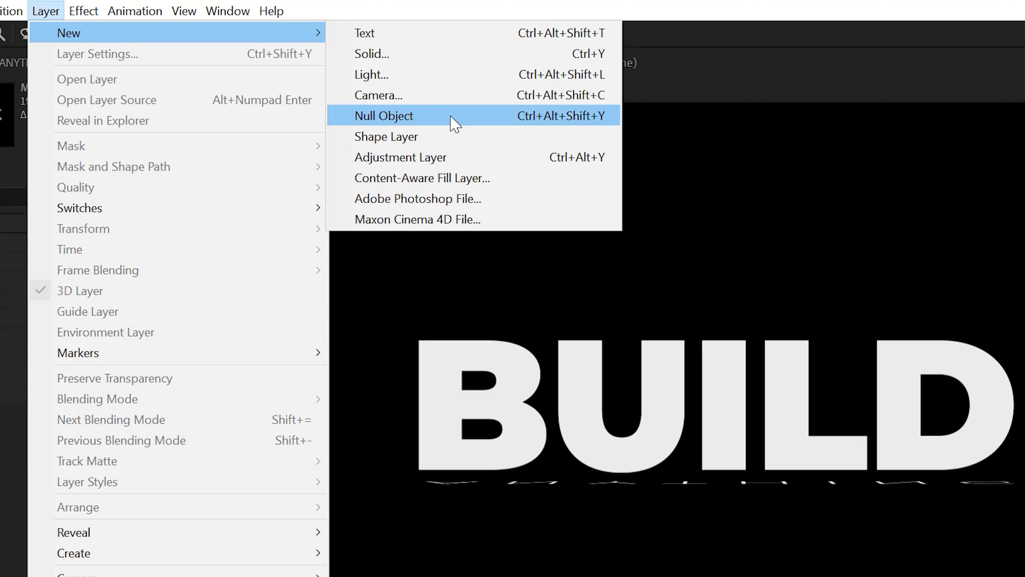
click(455, 116)
drag(282, 430, 259, 382)
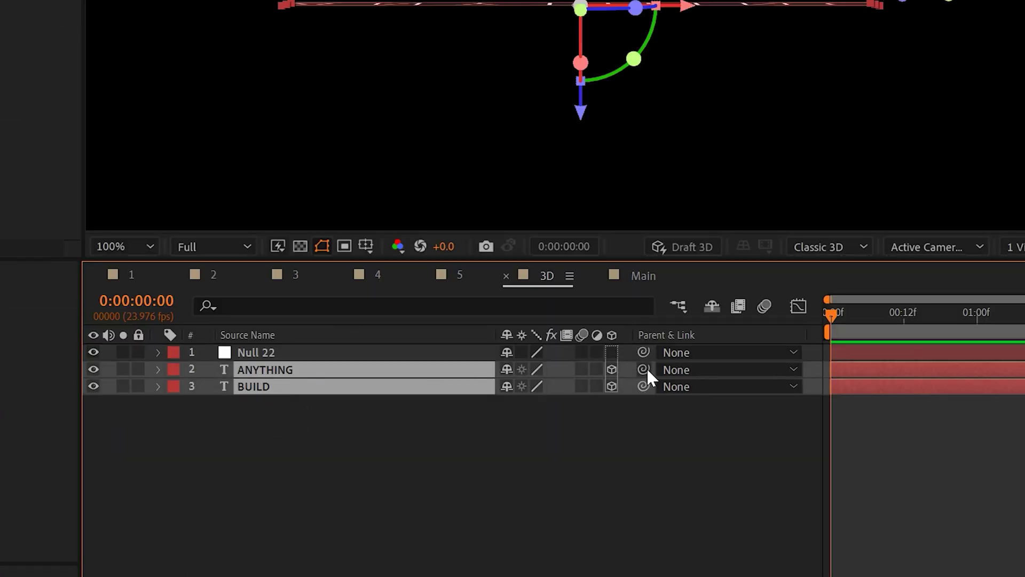
drag(644, 369, 274, 355)
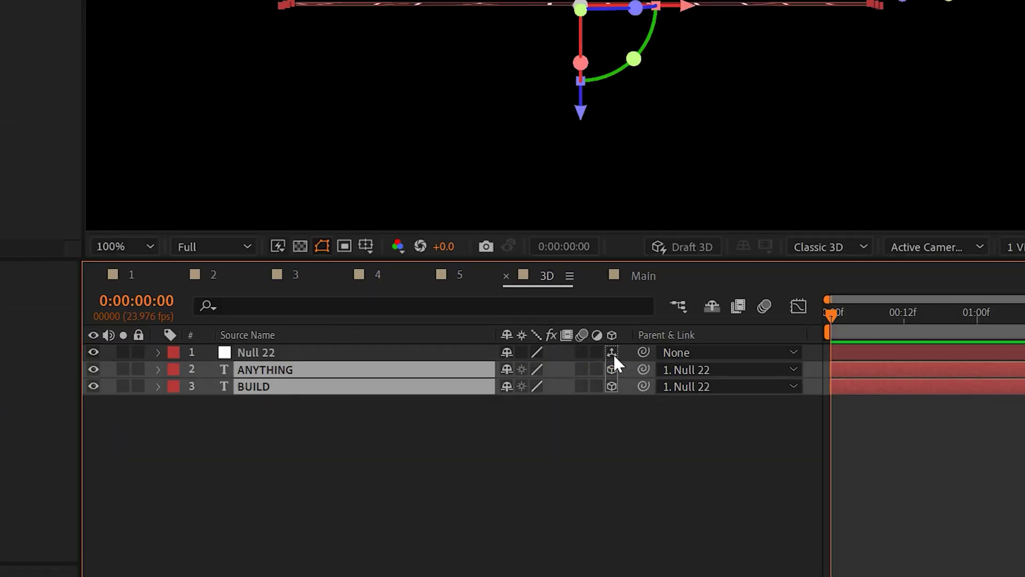
click(275, 355)
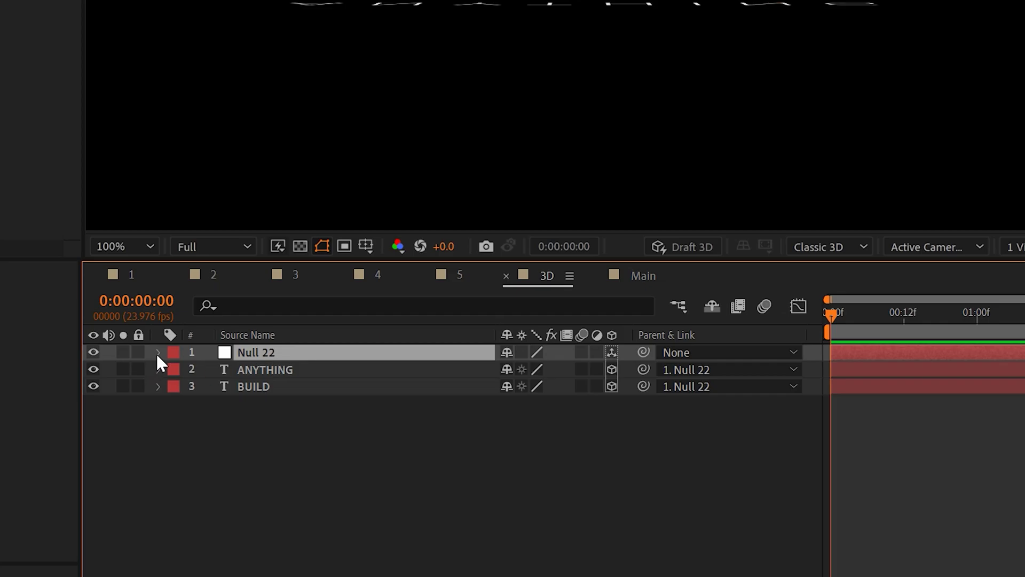
- Add Position, X Rotation, Y Rotation and Z Rotation keyframes to the null at 0:00:01:00
click(158, 352)
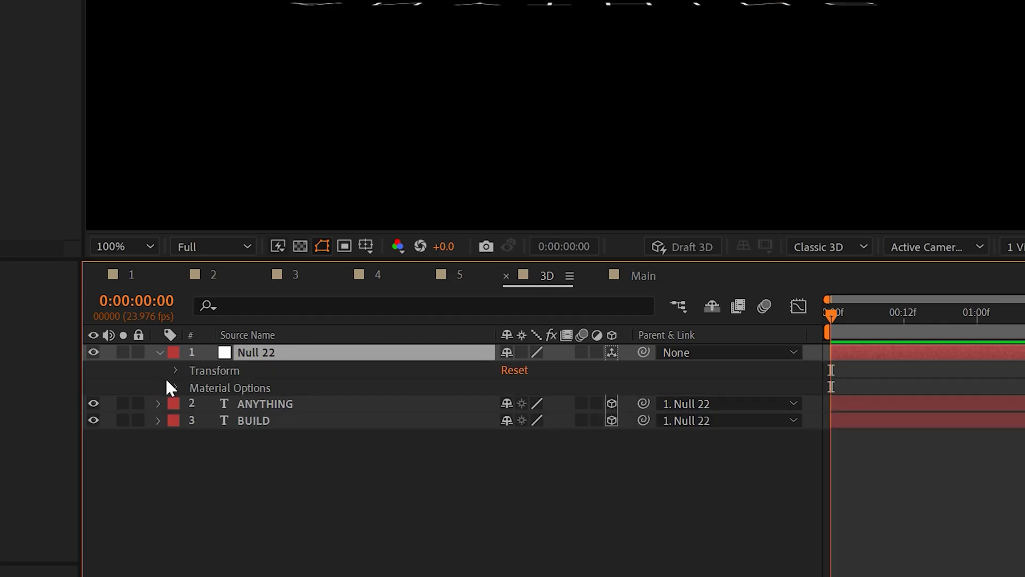
click(177, 370)
click(209, 403)
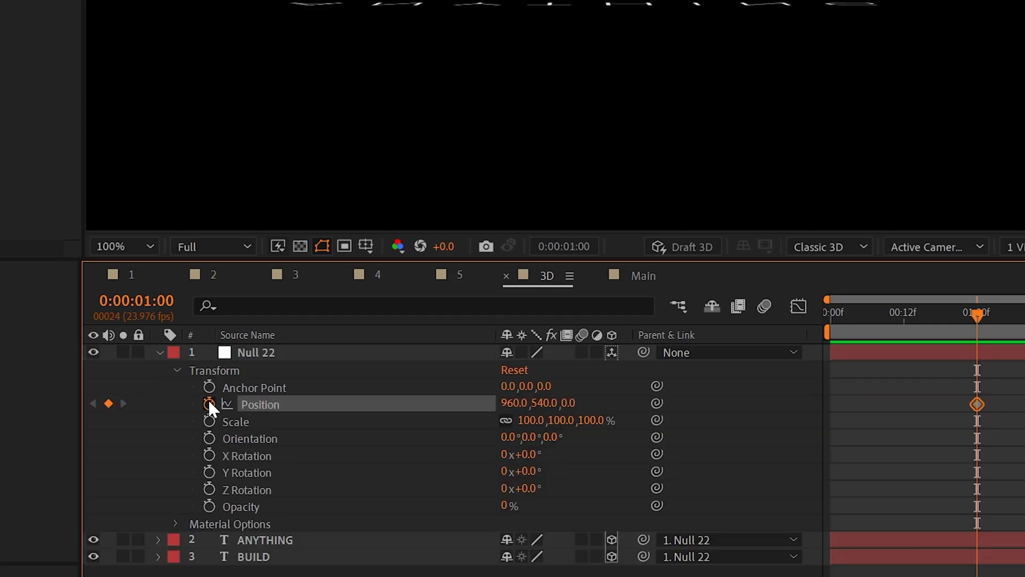
click(208, 455)
click(209, 472)
click(209, 489)
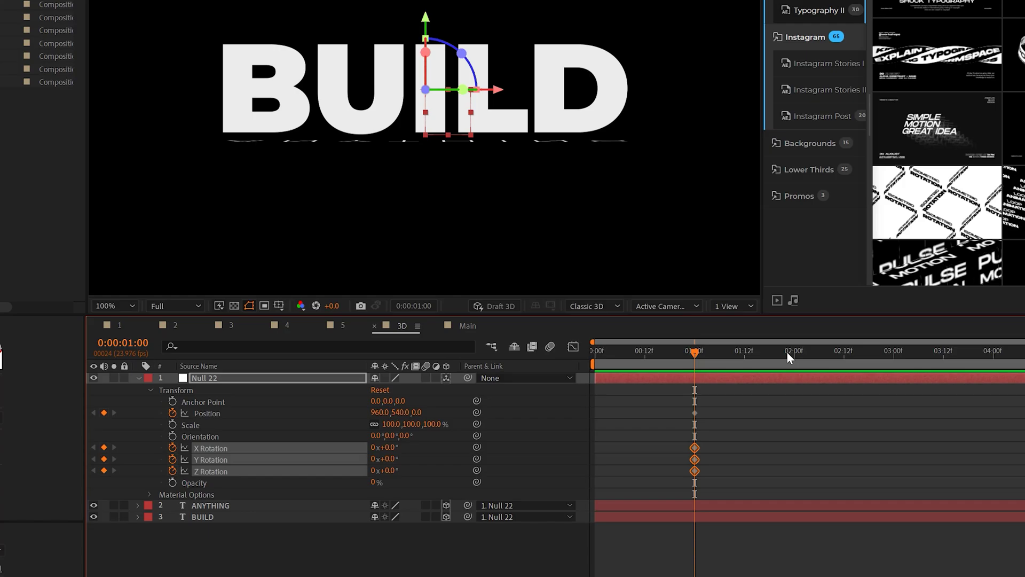
- Adjust the null's Position, X Rotation and Z Rotation at 0:00:01:12 to keyframe a second pose
click(744, 357)
key(u)
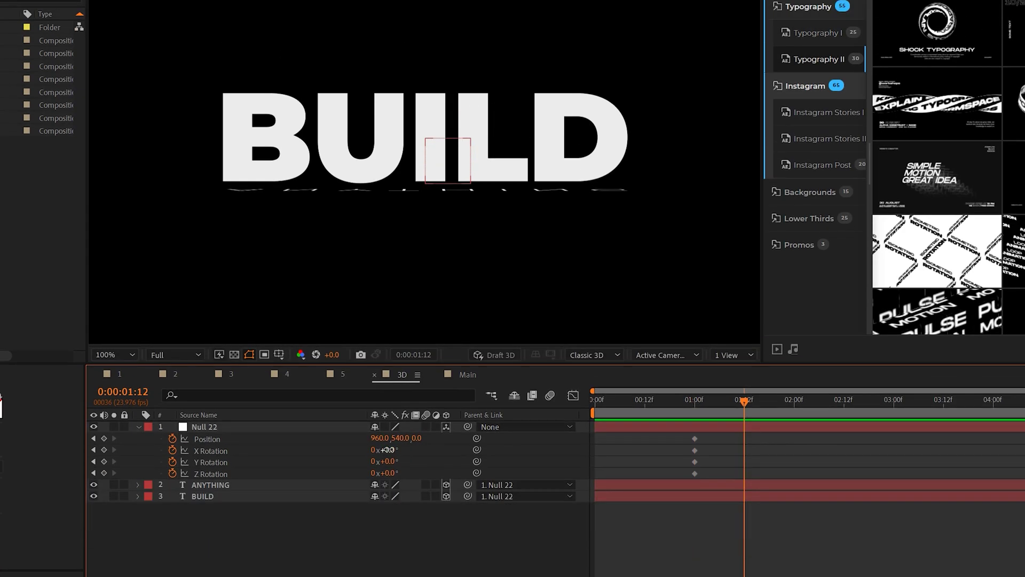
drag(385, 401, 354, 401)
drag(355, 451, 342, 450)
drag(400, 435, 394, 436)
mouse_move(386, 473)
mouse_down()
mouse_move(396, 474)
mouse_move(387, 475)
mouse_up()
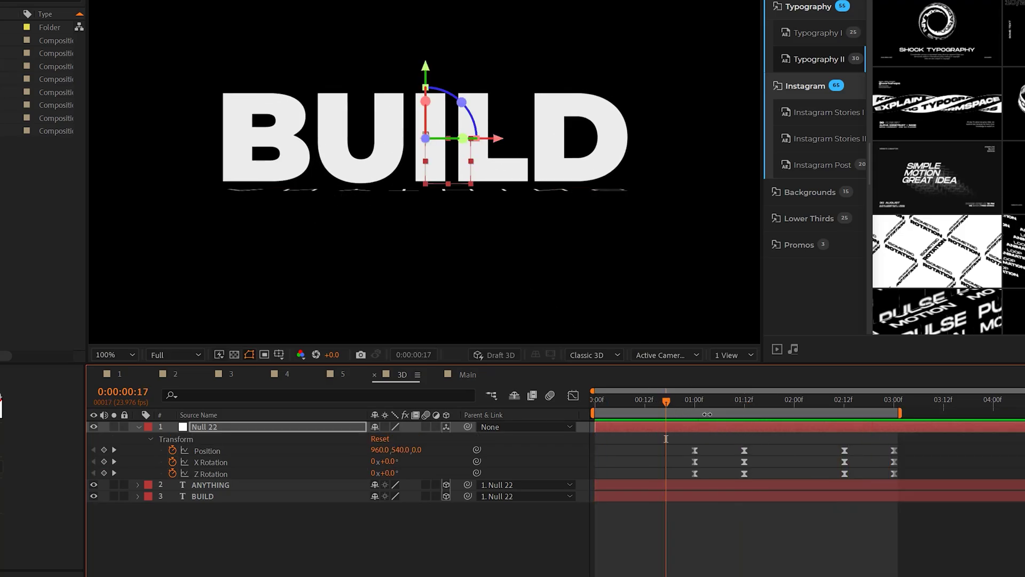
- Trim the start of the ANYTHING layer to 0:00:01:00 and scrub through the text's turn
drag(689, 403, 694, 401)
click(401, 543)
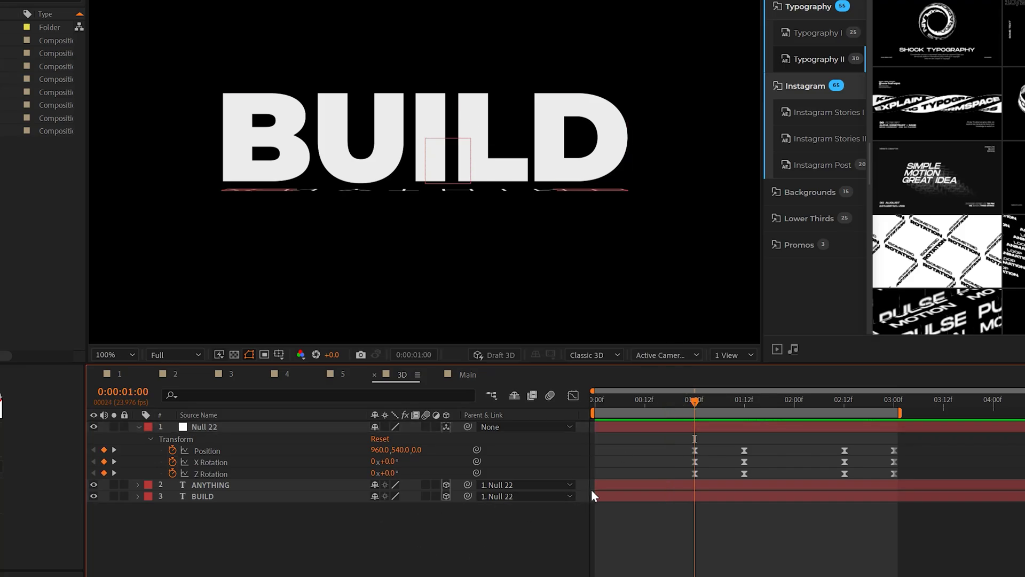
drag(593, 484, 671, 486)
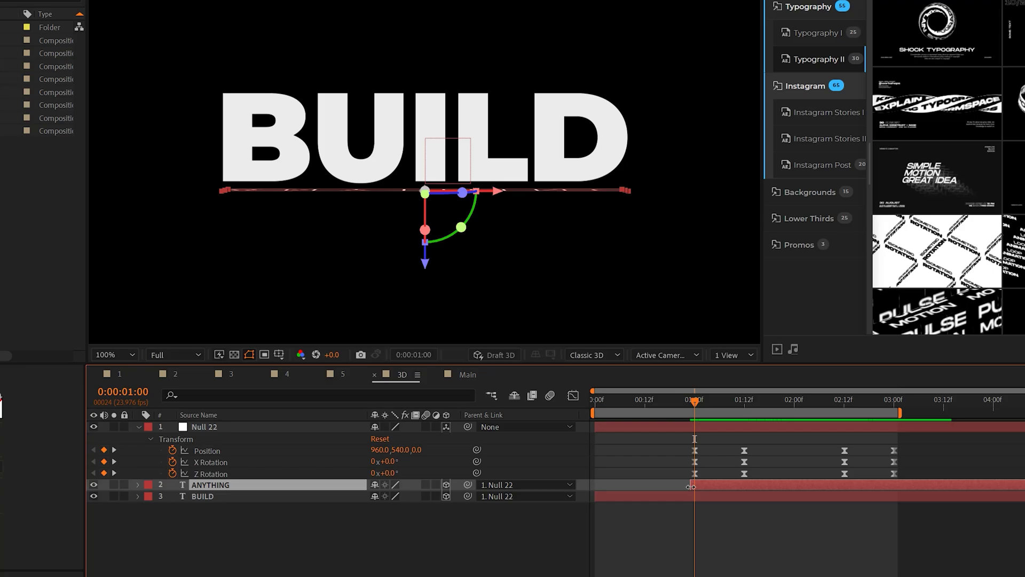
mouse_move(697, 400)
mouse_down()
mouse_move(735, 403)
mouse_move(713, 399)
mouse_up()
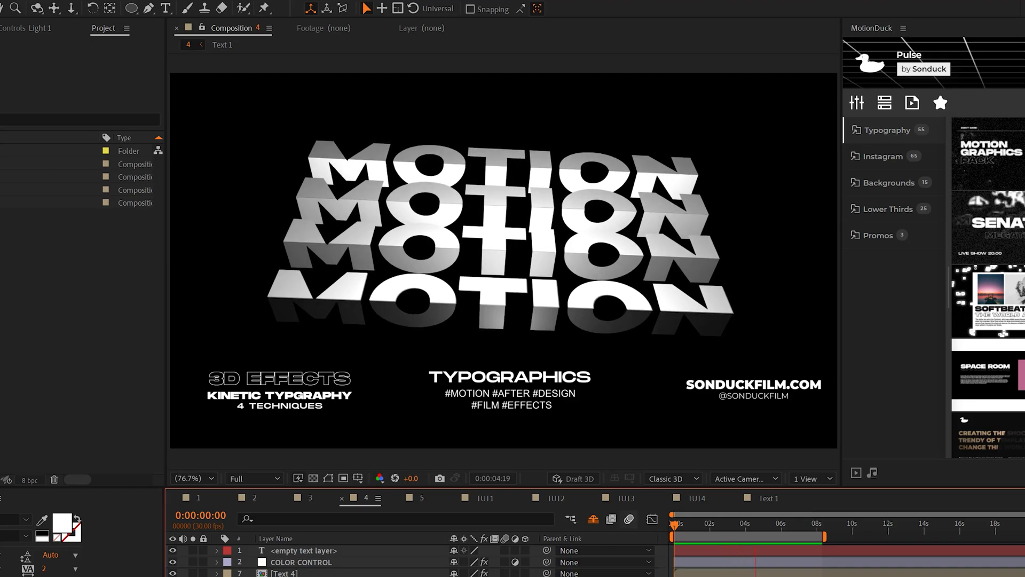
- Pre-compose the motion text layer in the TUT4 composition as Placeholder 1
click(278, 552)
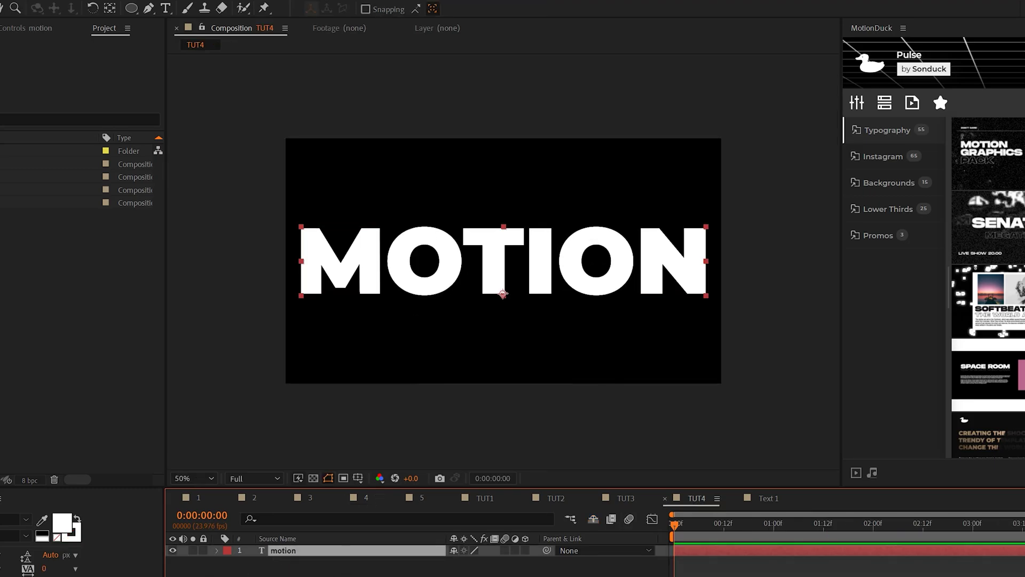
click(80, 0)
click(100, 409)
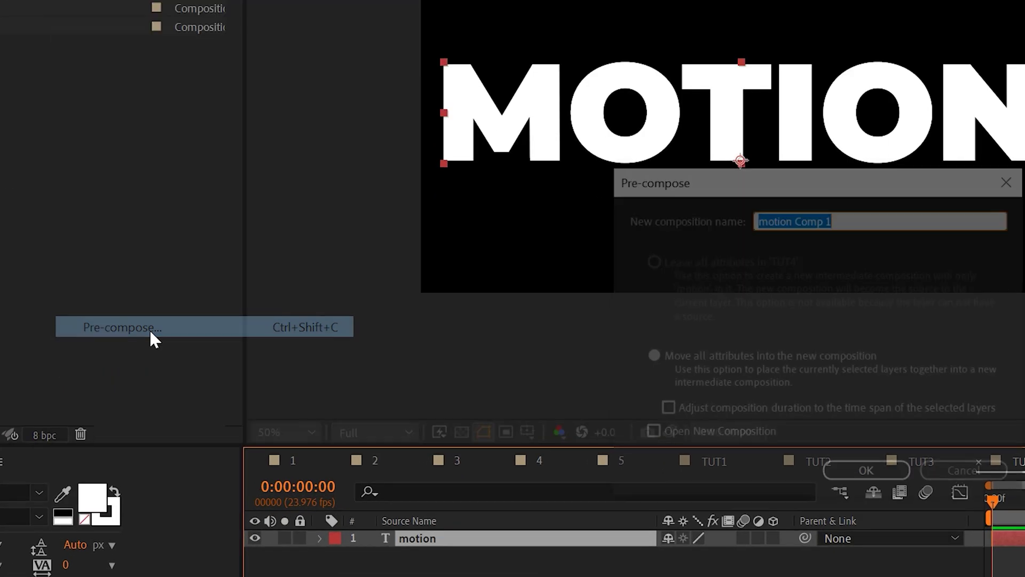
text(Pla)
text(ceholder 1)
key(Return)
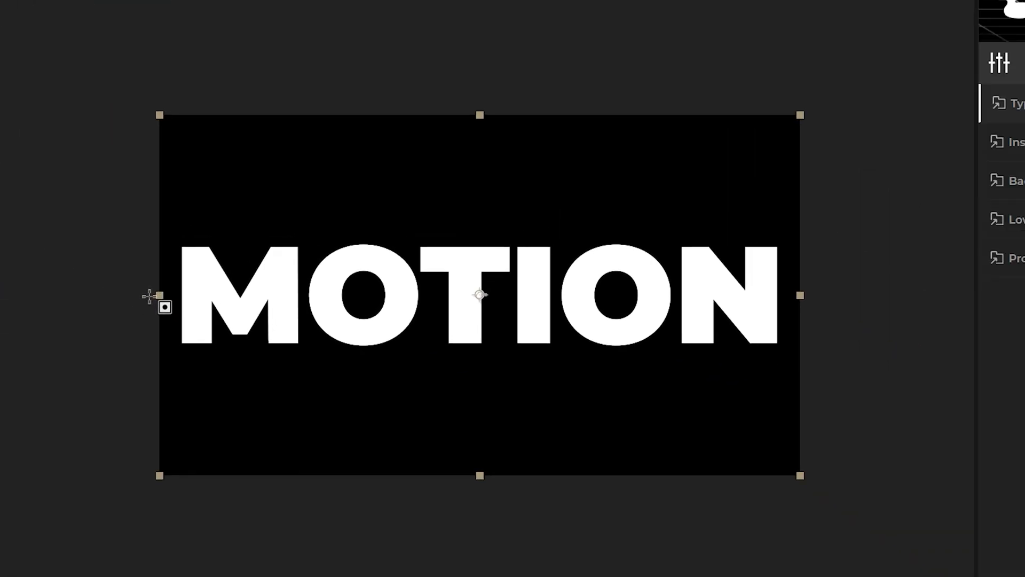
- Mask Placeholder 1 with a rectangle around the upper half of MOTION and move its anchor point onto the mask's lower edge
drag(297, 393, 965, 233)
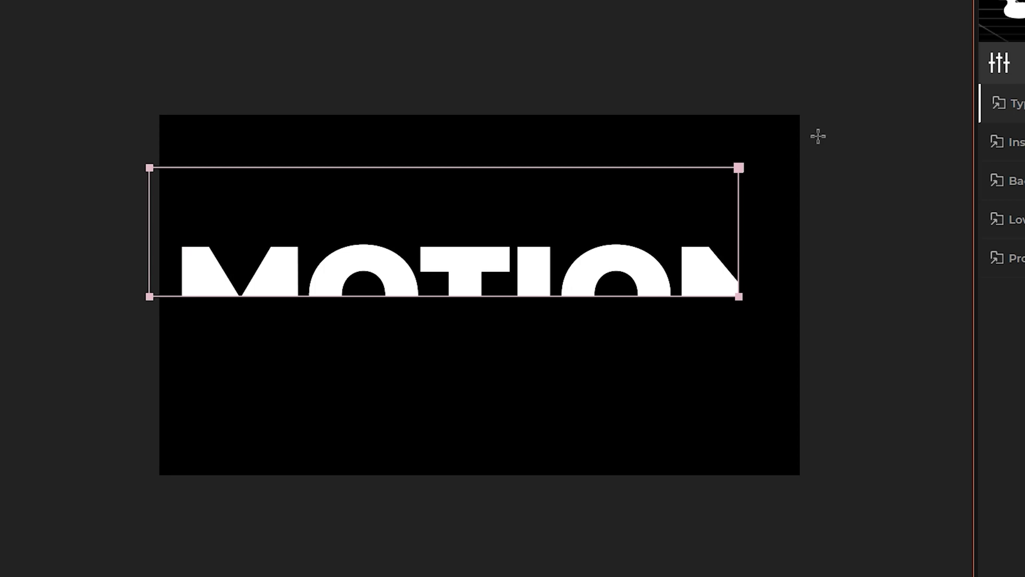
drag(878, 85, 832, 87)
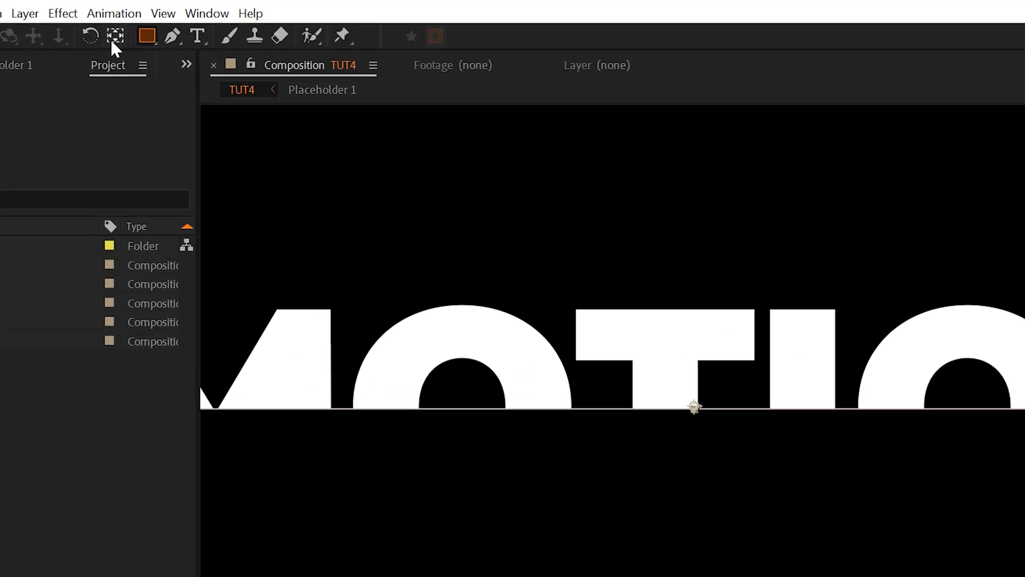
click(114, 36)
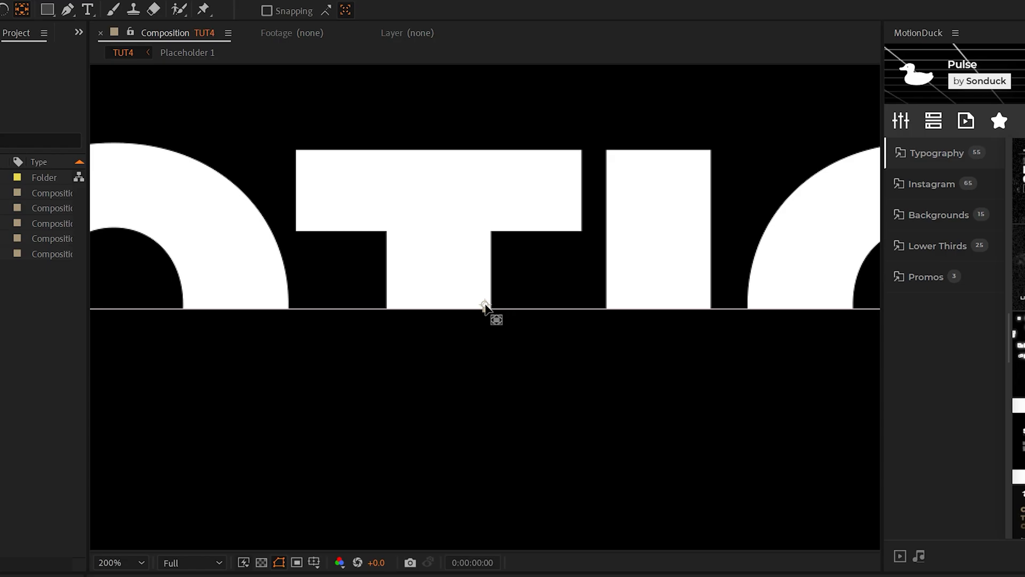
drag(485, 304, 487, 308)
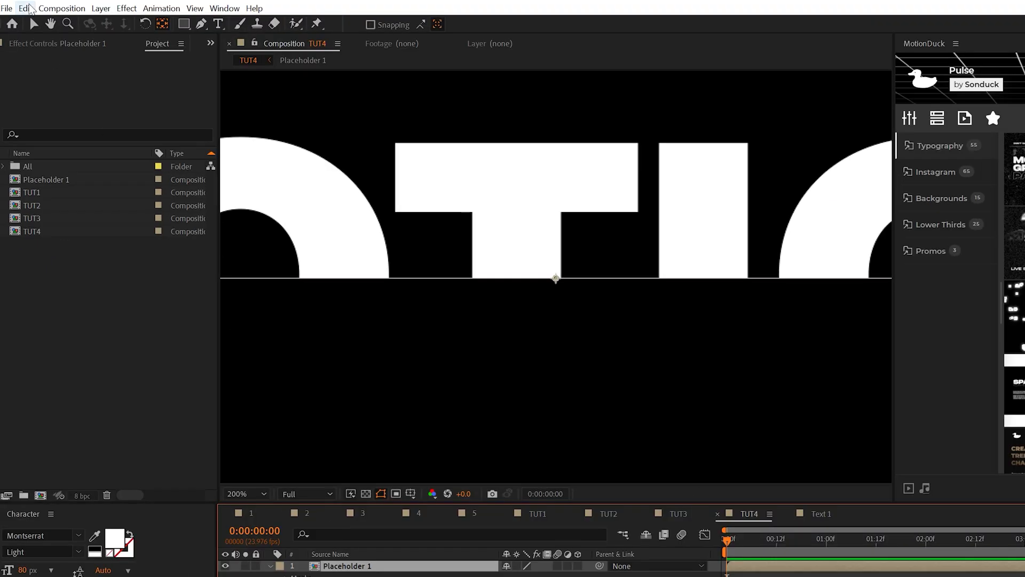
- Duplicate the masked Placeholder 1 layer and set the lower copy's Mask 1 mode to Subtract
click(25, 8)
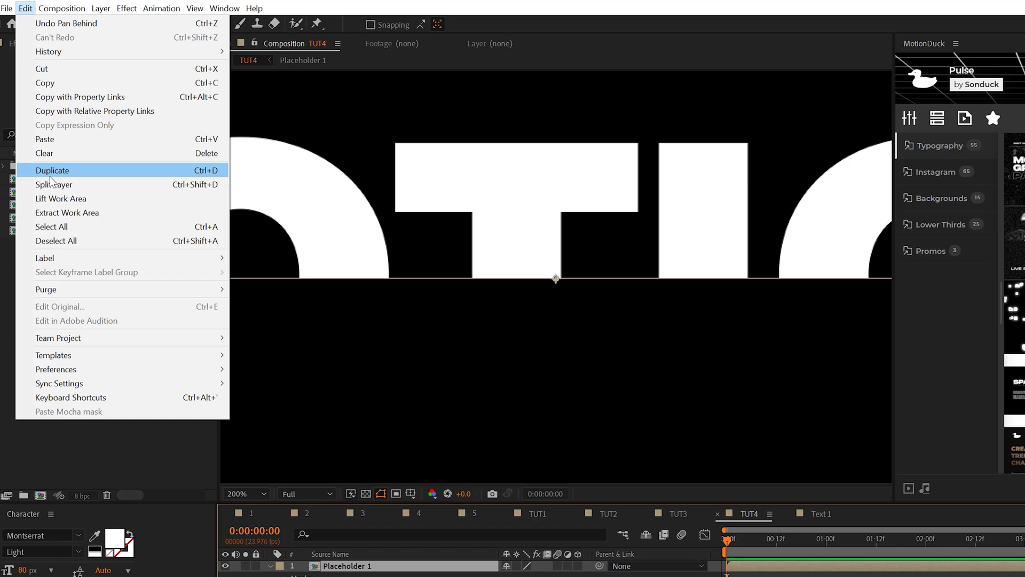
click(53, 167)
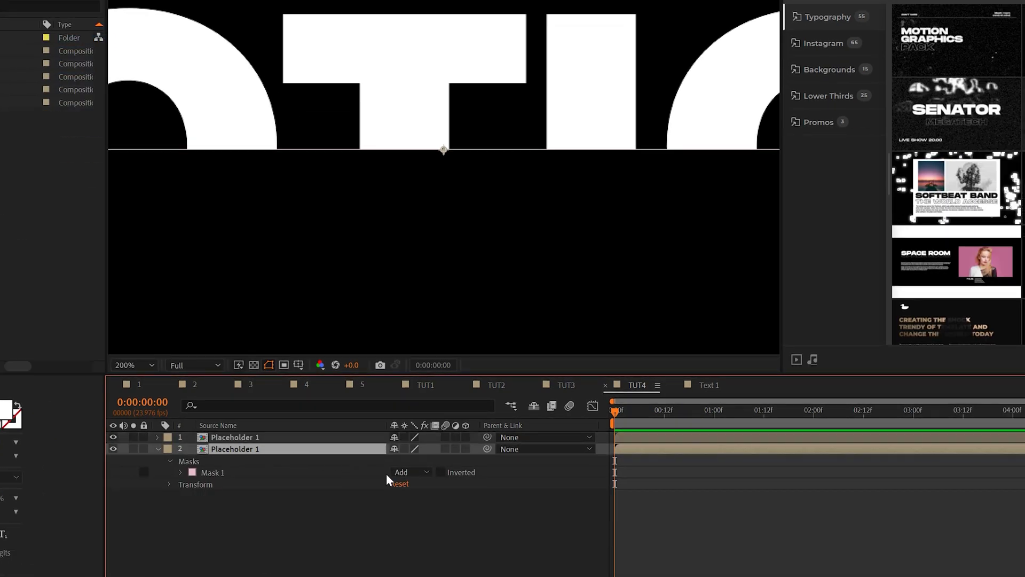
click(412, 473)
click(412, 517)
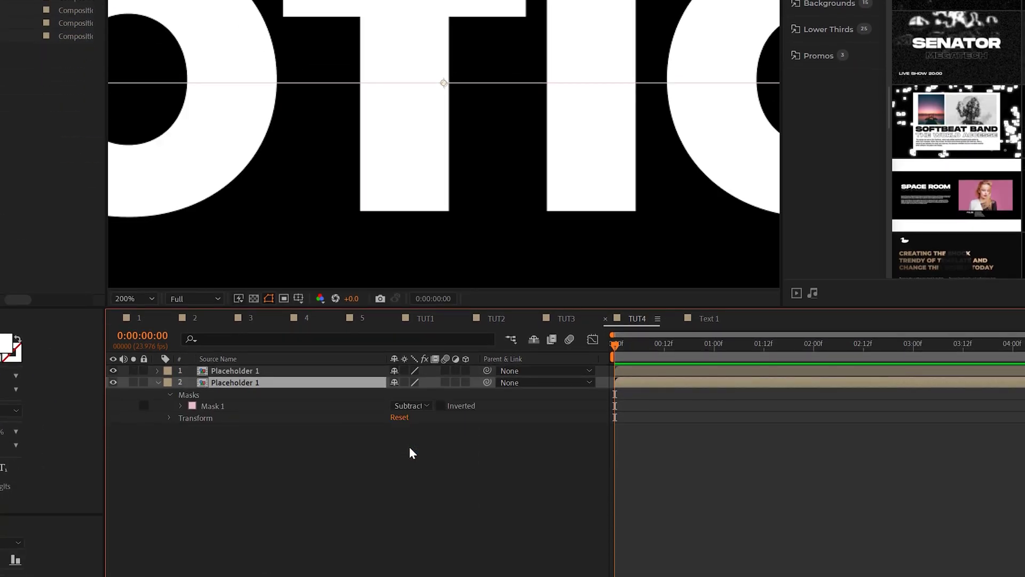
- Make both Placeholder 1 layers 3D and set the lower copy's X Rotation to 90°
click(466, 382)
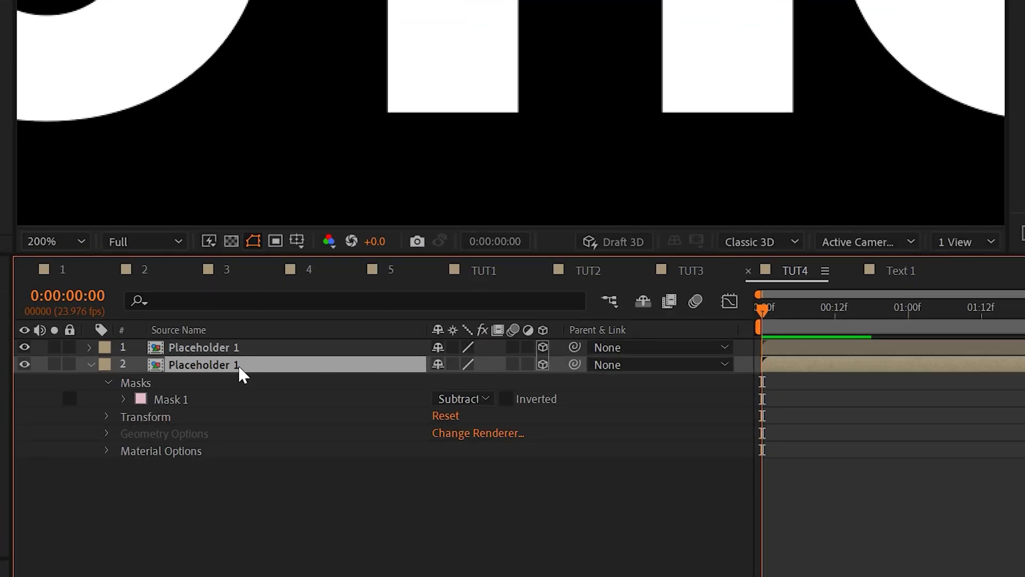
key(r)
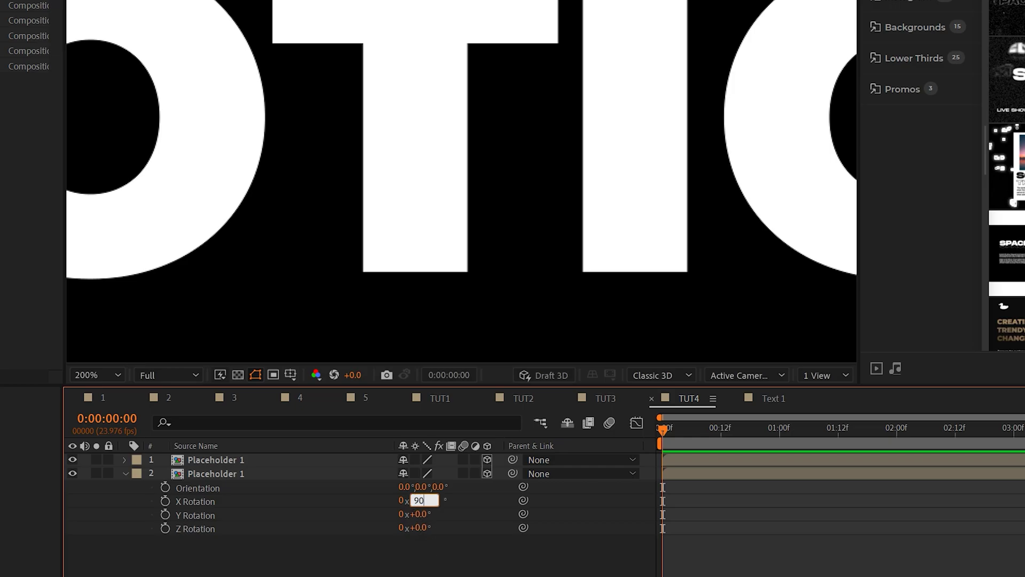
key(Return)
- Add a new camera to the TUT4 composition with the default settings
click(62, 8)
mouse_move(78, 24)
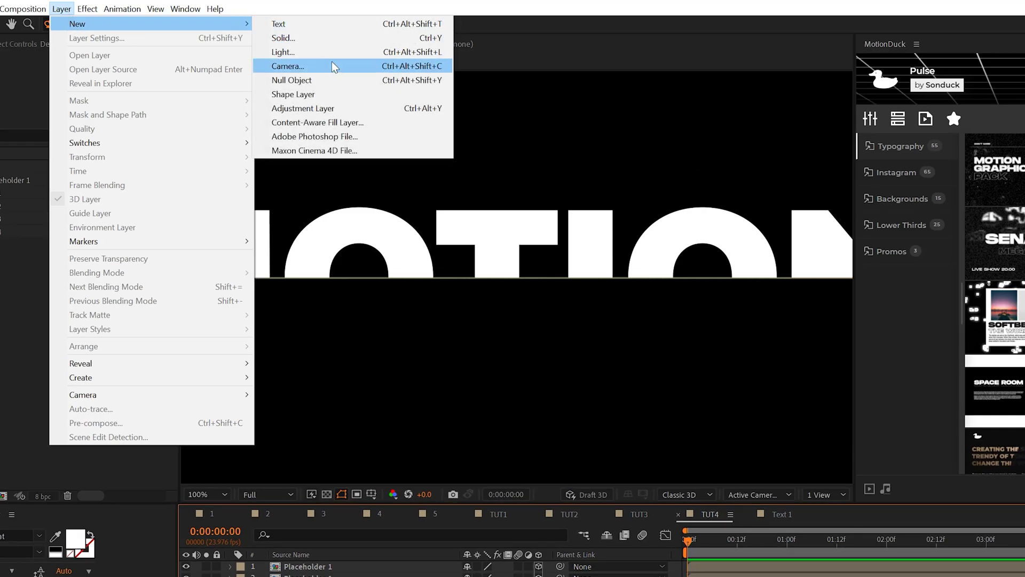
click(332, 66)
click(543, 522)
- Orbit the camera so it looks down at the folded MOTION text and shows both halves
click(53, 24)
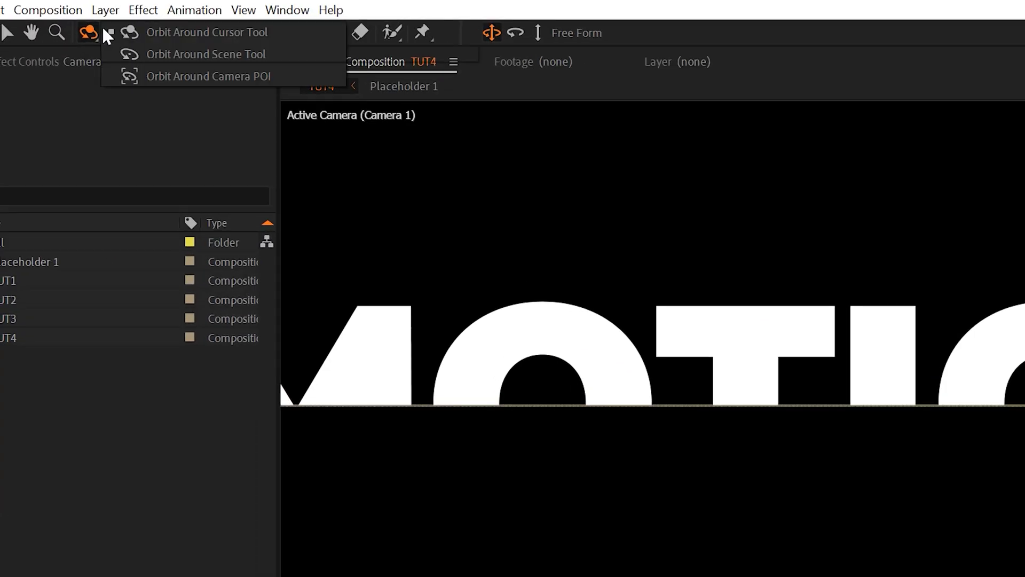
click(141, 30)
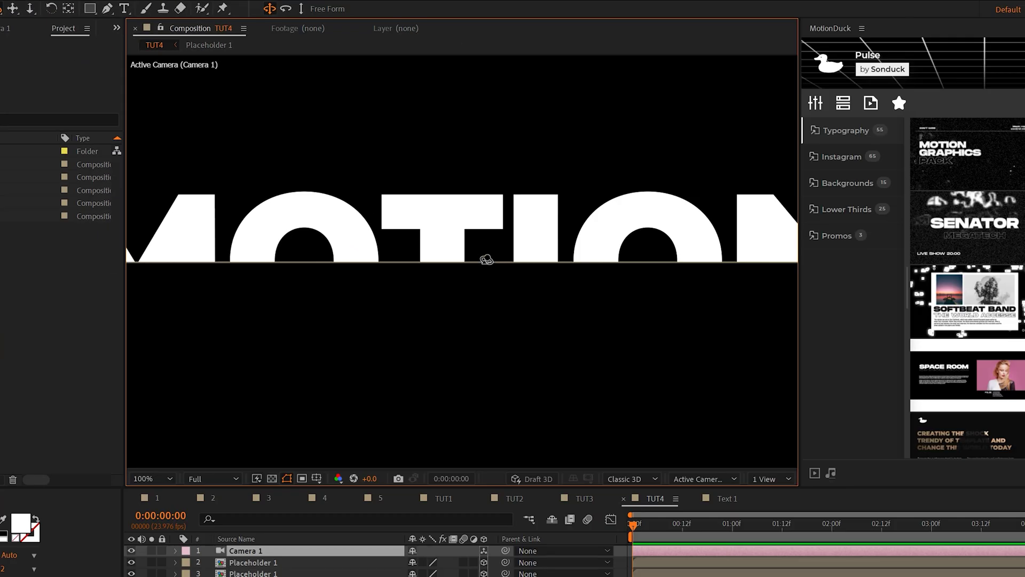
drag(809, 401, 809, 350)
drag(486, 224, 487, 214)
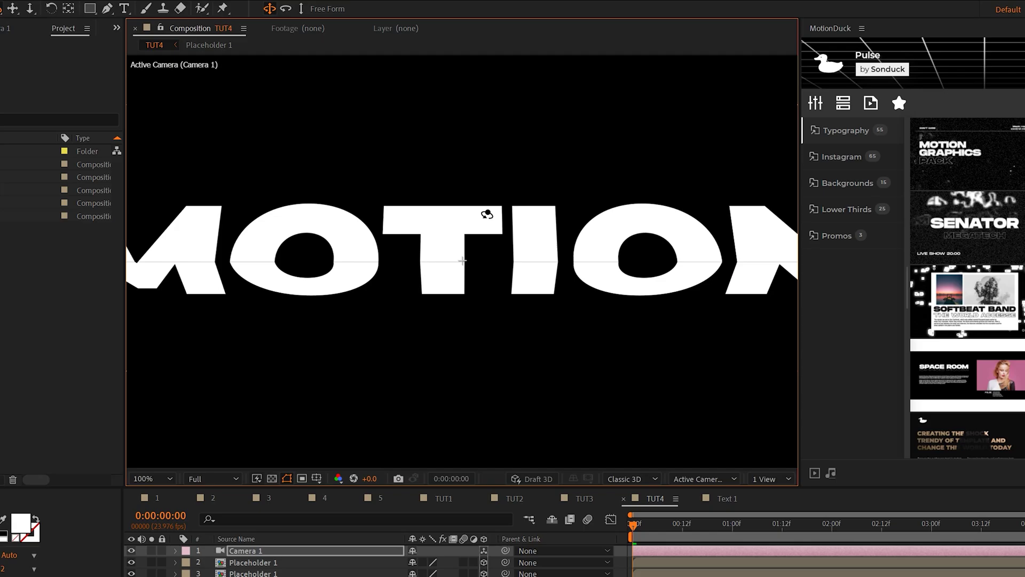
scroll(503, 298, down, 2)
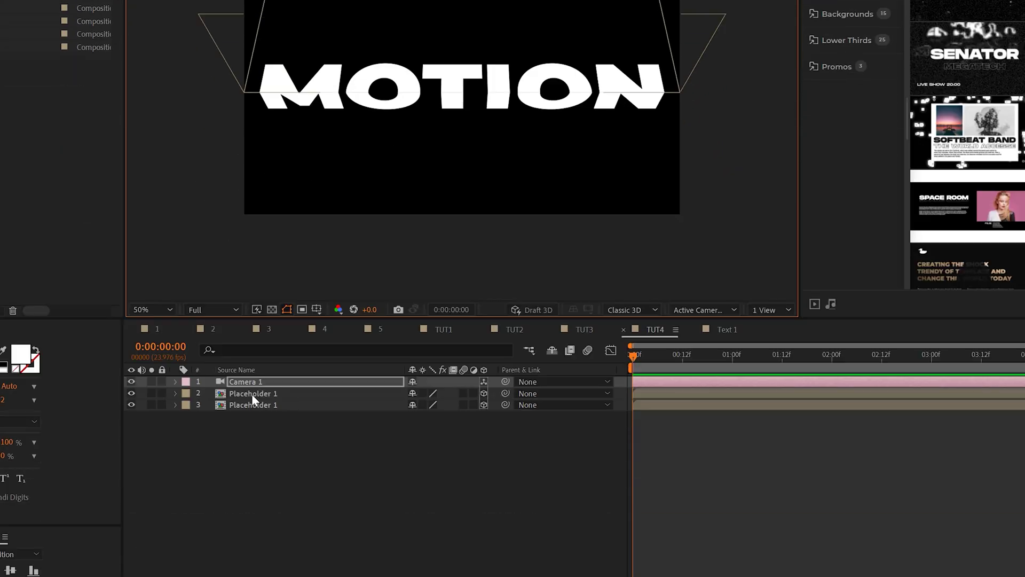
- Inside the Placeholder 1 composition, unlink the motion text's Scale and stretch its height to 135%
double_click(251, 561)
click(247, 380)
key(s)
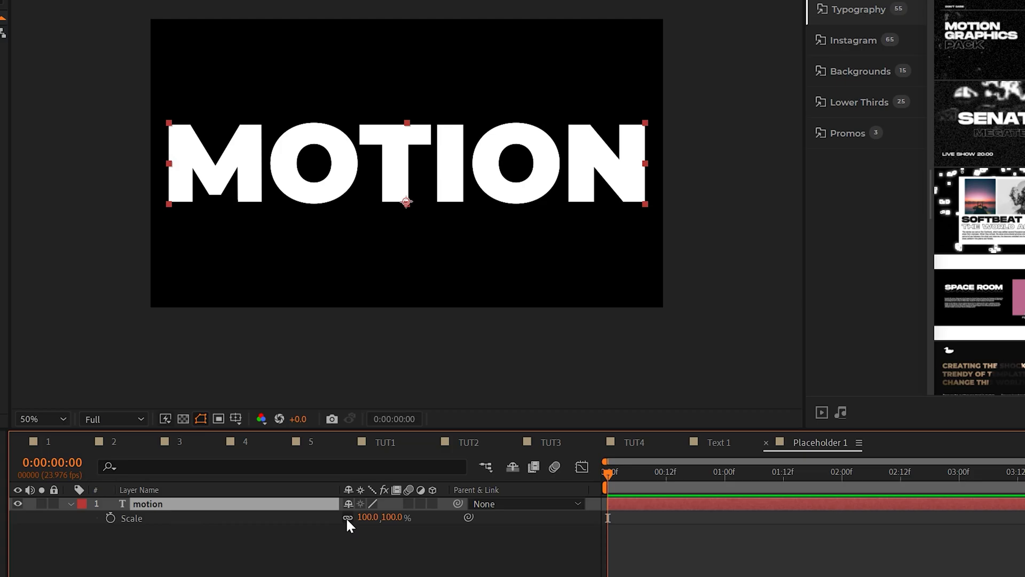
click(348, 517)
drag(389, 517, 415, 517)
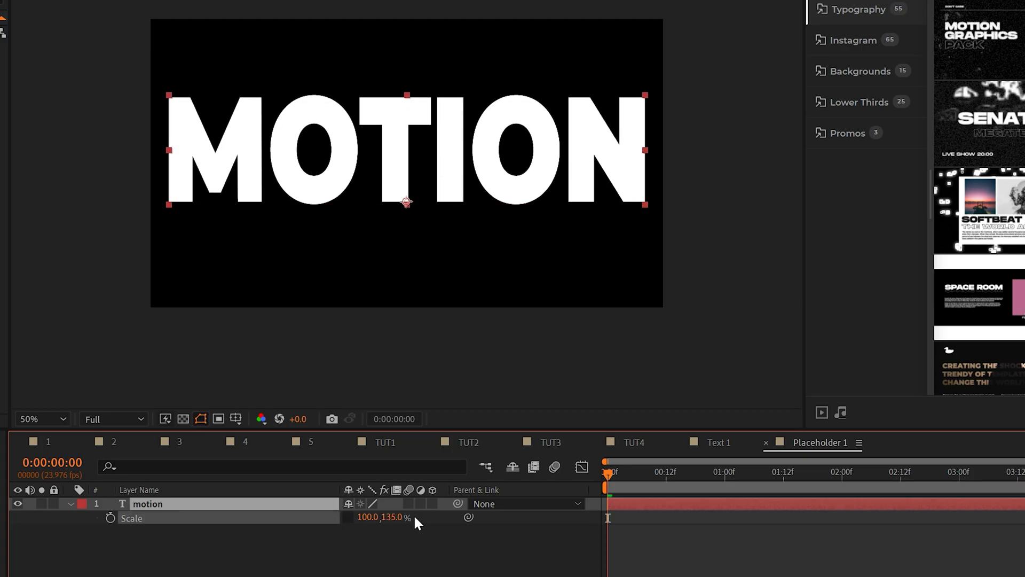
click(218, 502)
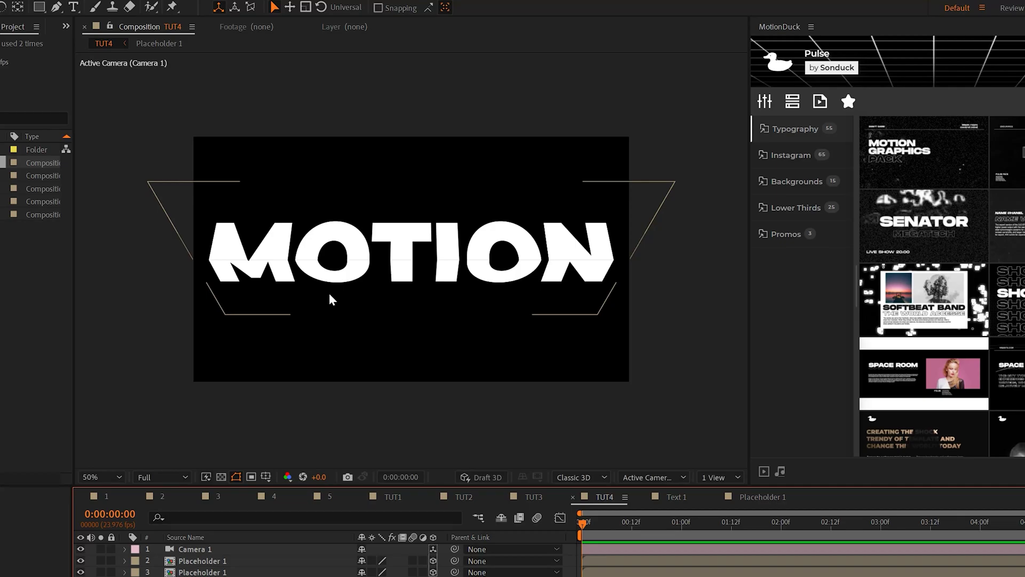
- Scale down the two Placeholder 1 layers in TUT4 and duplicate the pair into a stack of four folded MOTION rows
key(ctrl+z)
drag(202, 576, 192, 560)
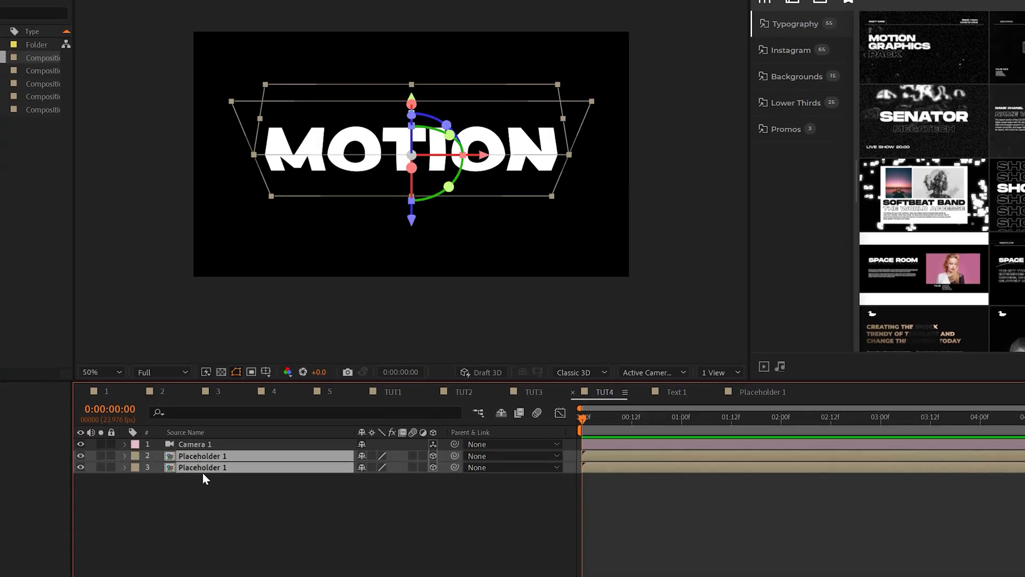
key(ctrl+d)
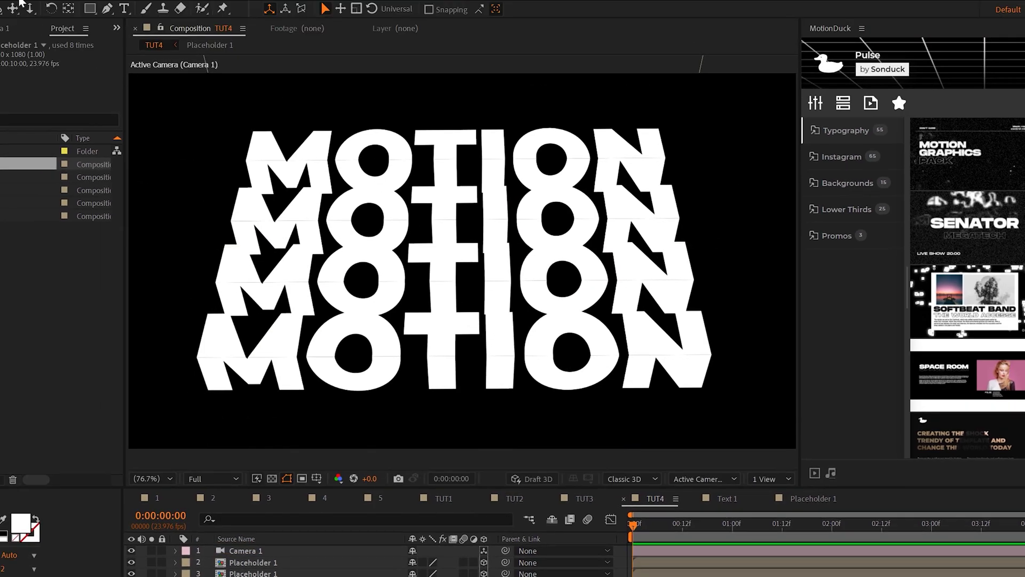
- Add a white Point light at 100% intensity with no falloff and no shadows to the TUT4 composition
click(14, 2)
mouse_move(80, 7)
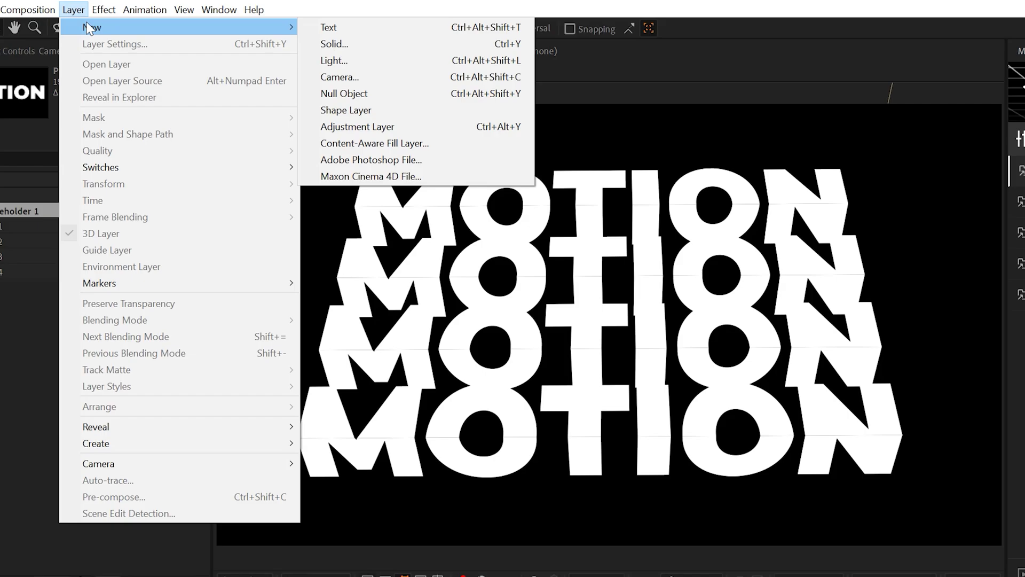
click(380, 66)
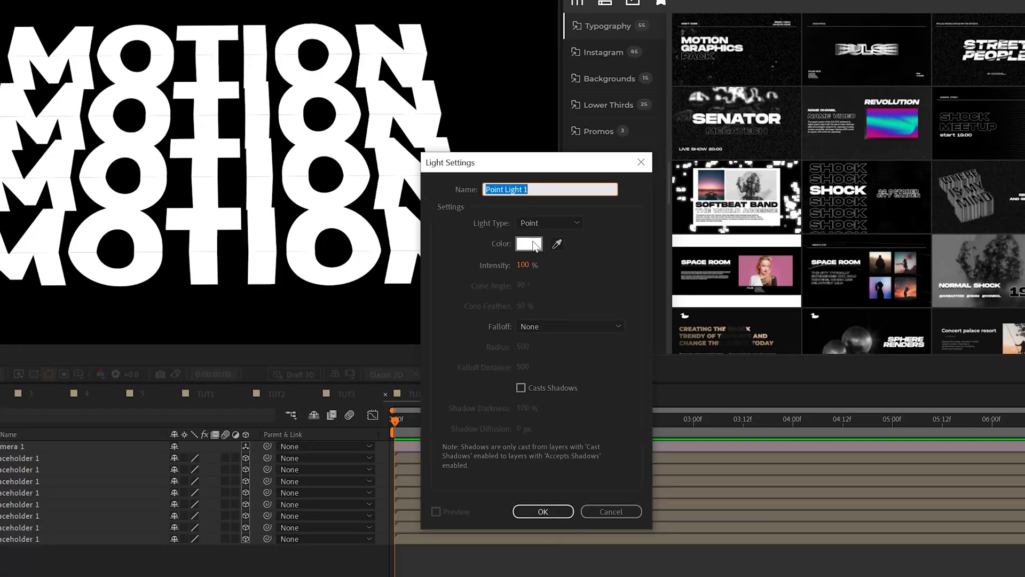
click(540, 512)
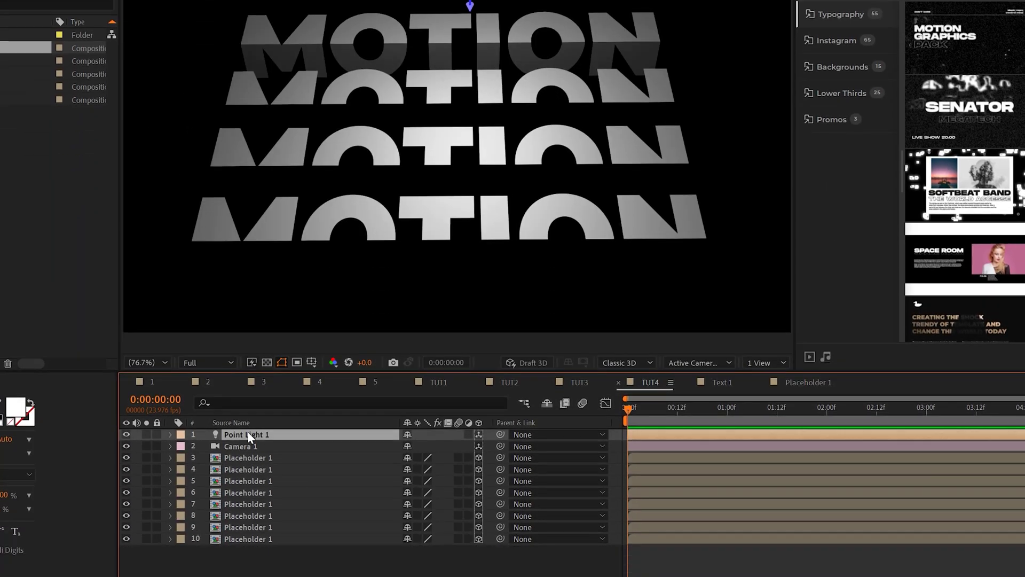
- Duplicate the point light and lower the copy to Position 1040, 1912, -666.7 beneath the text stack
key(p)
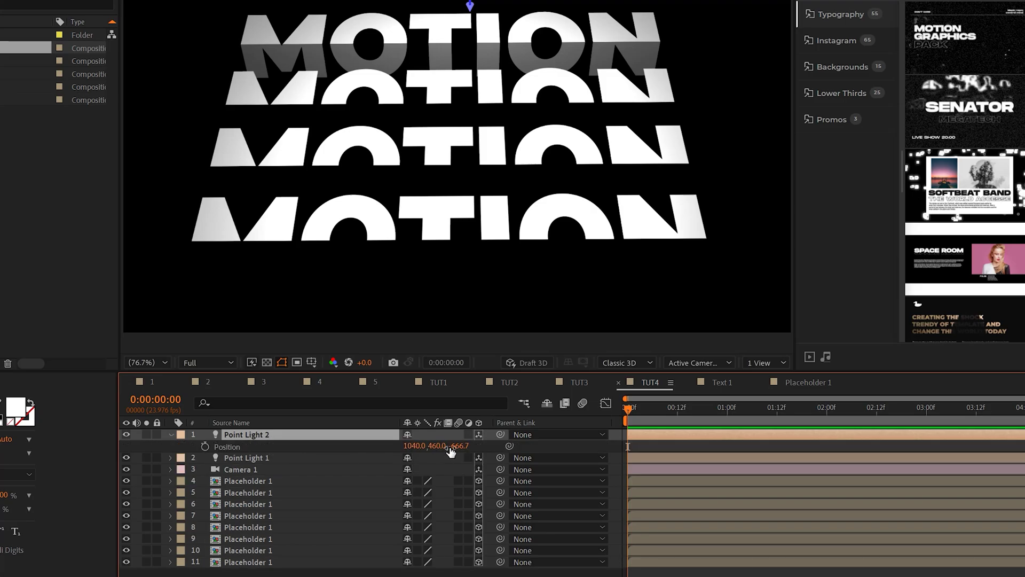
drag(431, 446, 555, 446)
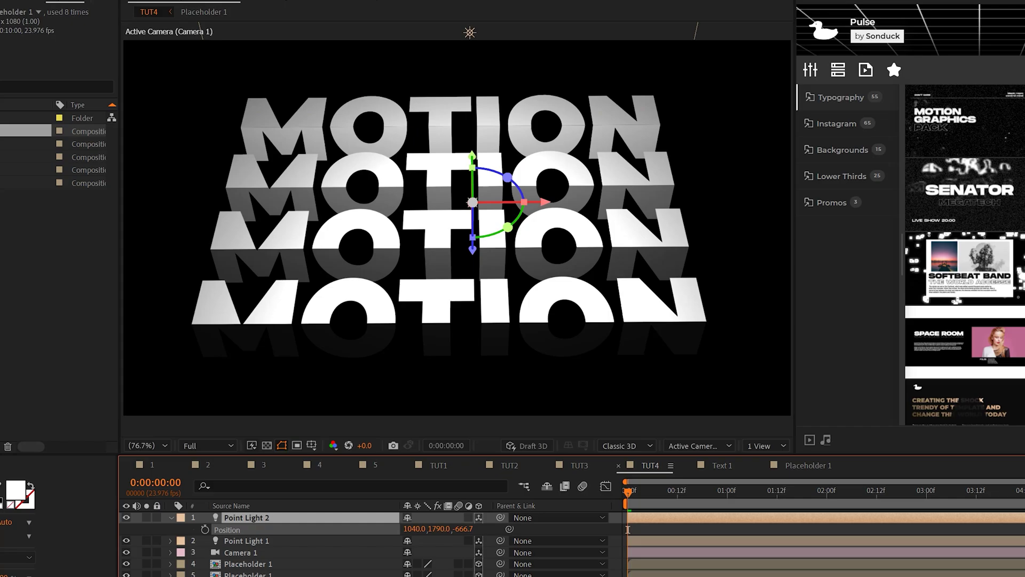
drag(437, 529, 447, 529)
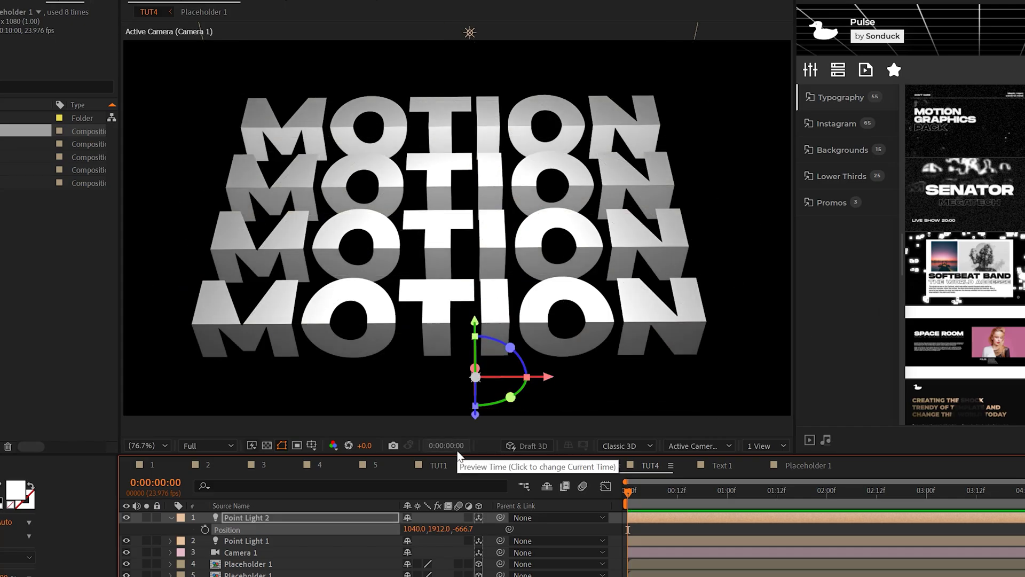
key(F2)
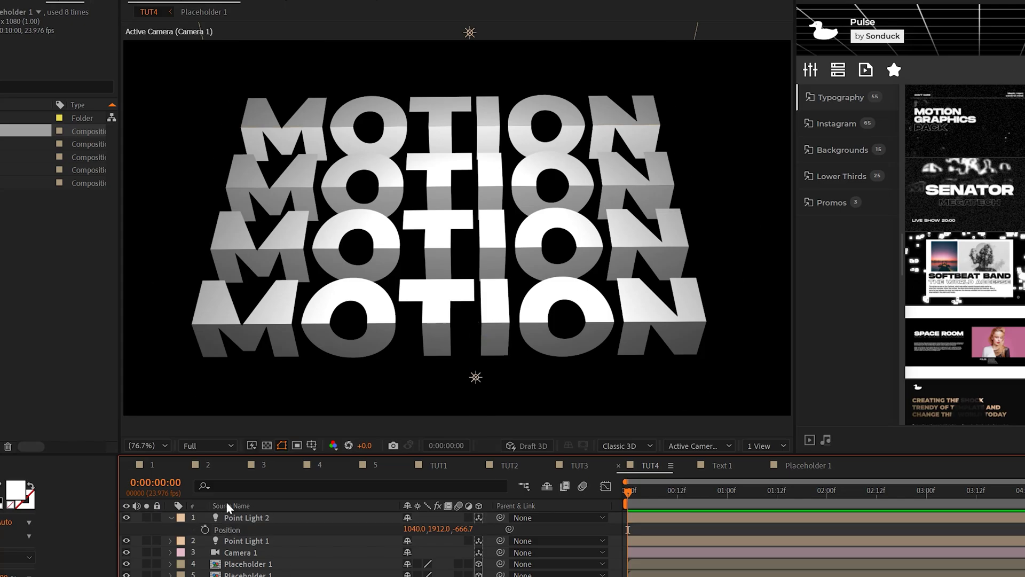
- Parent the Placeholder 1 layers to a new null and rotate the null to tilt the MOTION stack
click(236, 542)
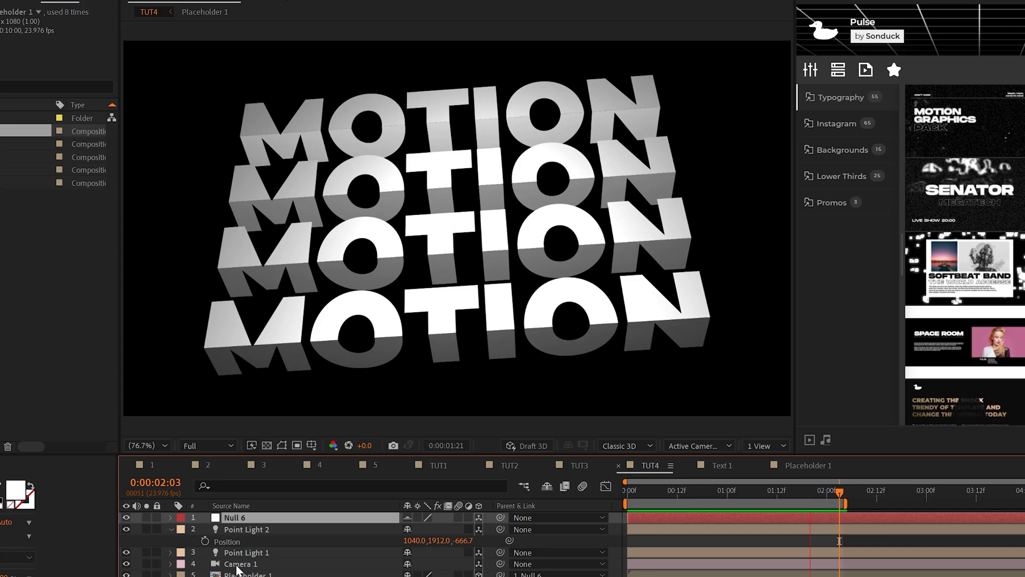
click(236, 565)
click(238, 517)
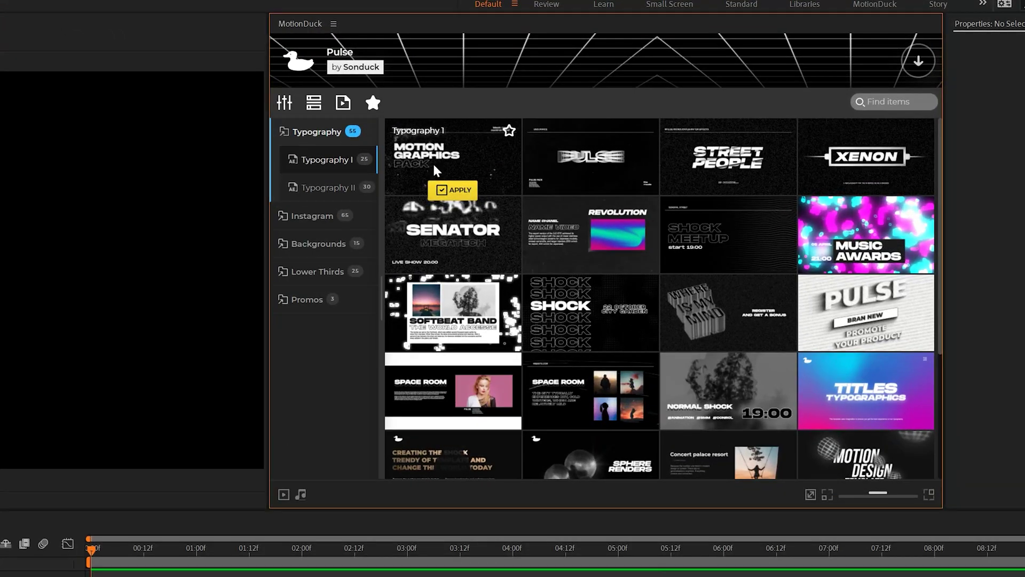
- Browse the Pulse pack's categories and apply the Typography 33 template from Typography II
click(321, 225)
click(325, 305)
click(320, 279)
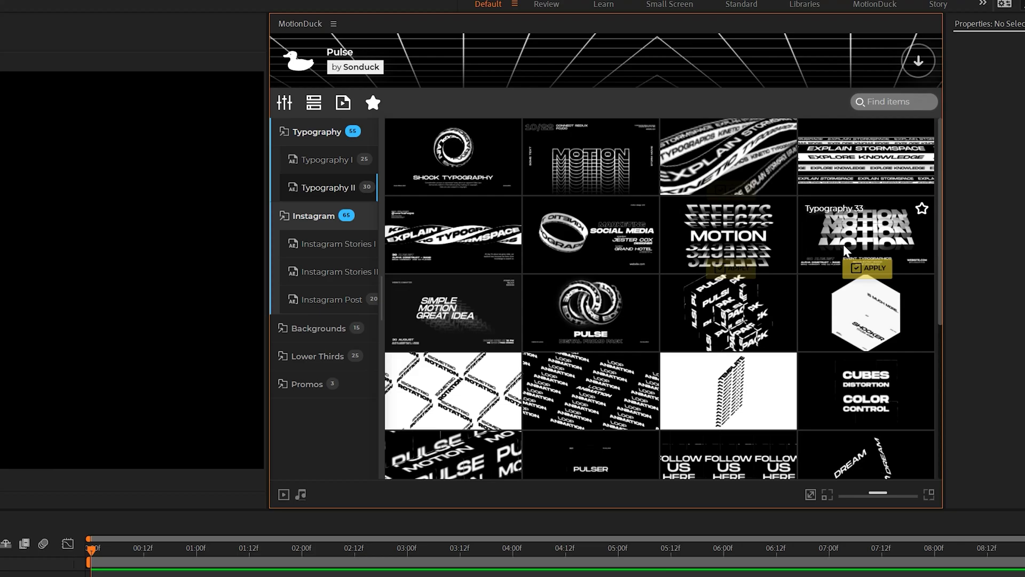
click(866, 267)
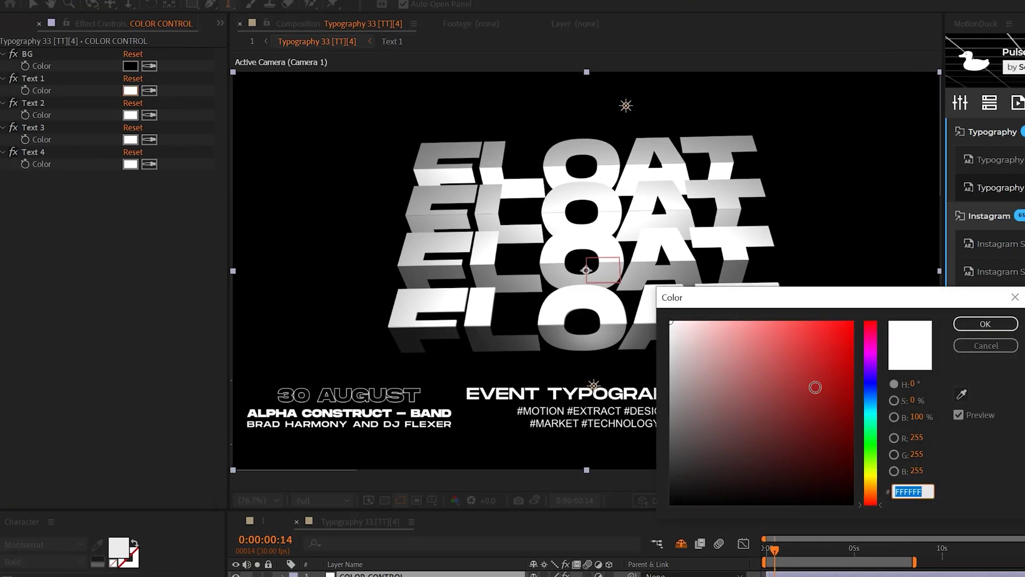
- Recolour the FLOAT text through the Text 1 color control, entering red FF0000 and shifting the hue
text(FF0000)
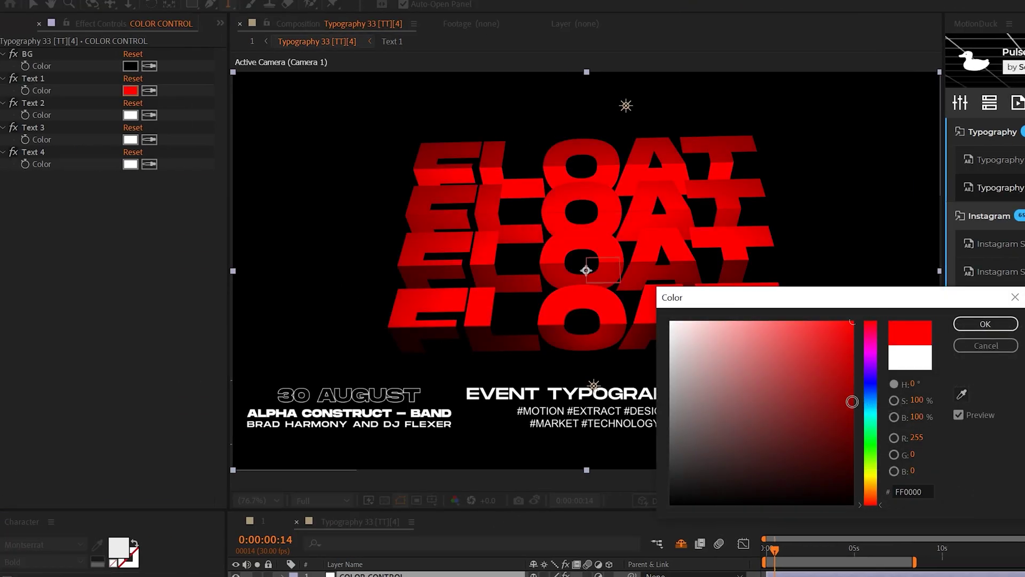
click(871, 395)
click(985, 324)
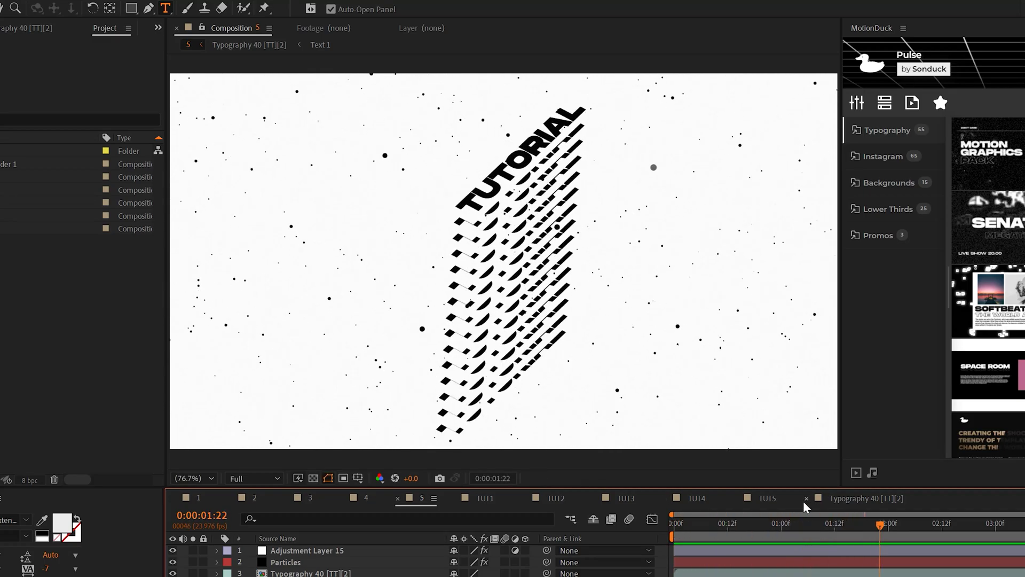
- Add a white solid to the TUT5 composition and place it beneath the TUTORIAL text layer
click(769, 498)
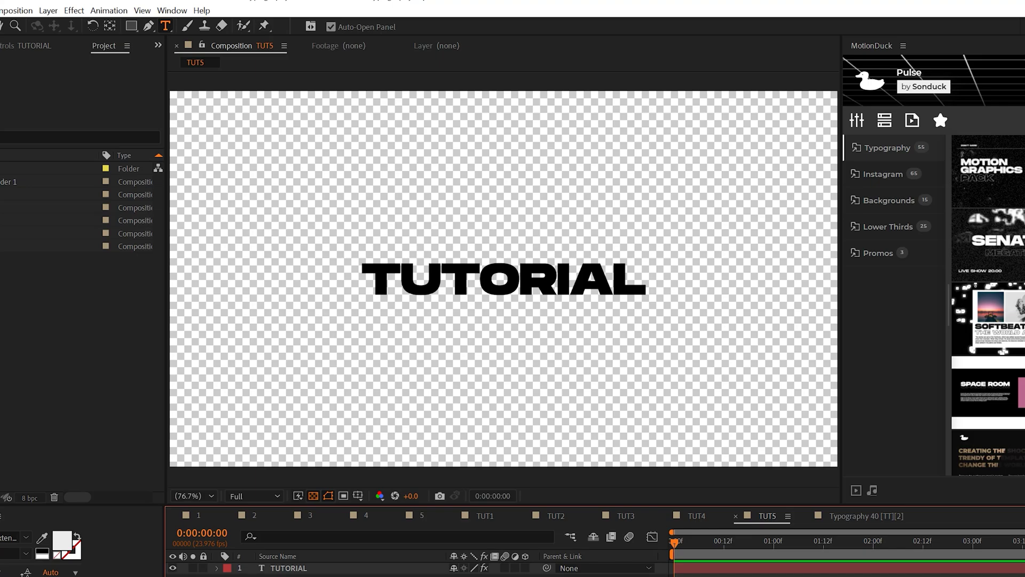
click(48, 10)
mouse_move(61, 22)
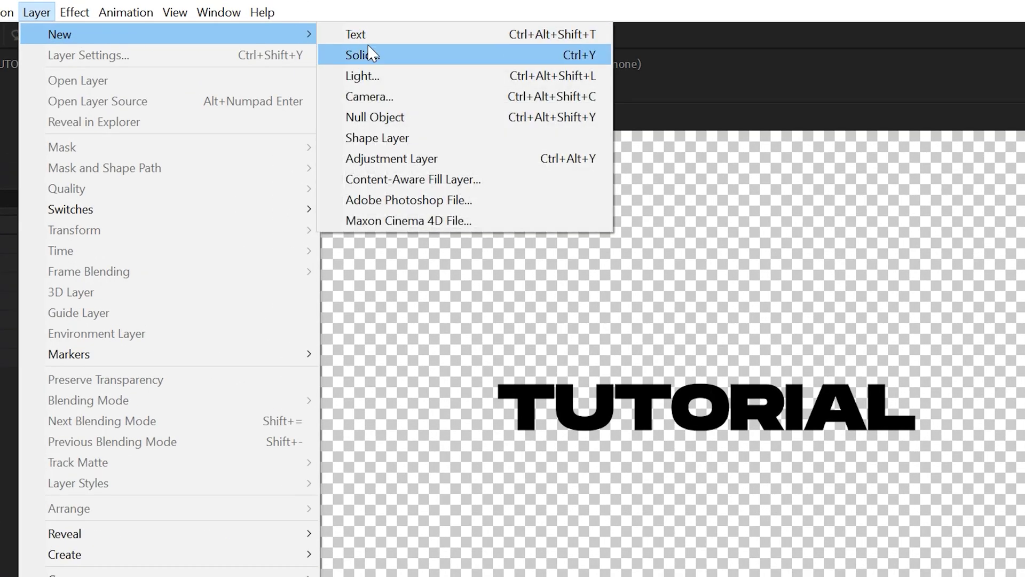
click(275, 34)
click(780, 367)
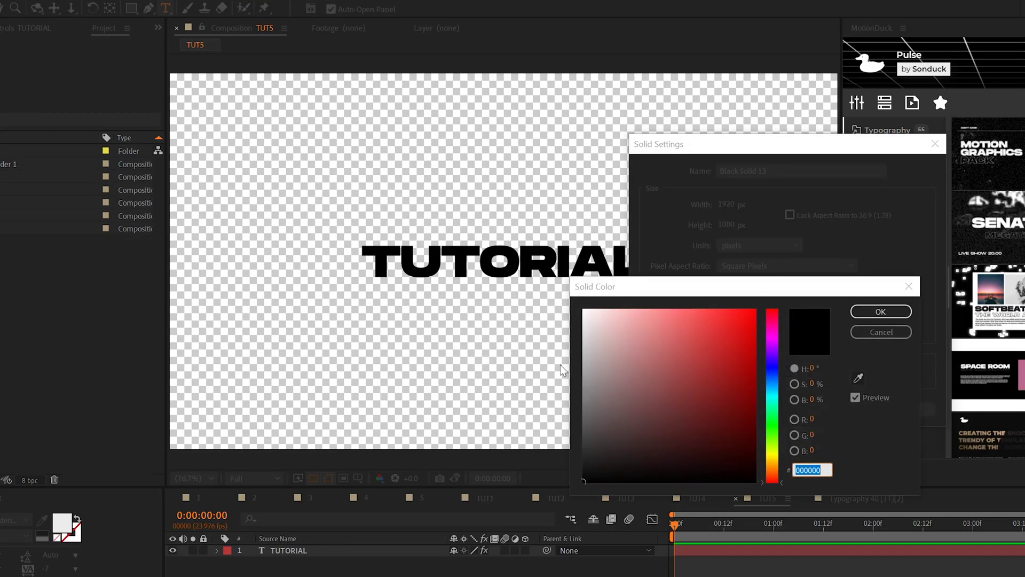
drag(587, 315, 534, 278)
drag(283, 551, 280, 575)
- Pre-compose the TUTORIAL text and white solid together as Placeholder and open that composition
drag(260, 491, 266, 428)
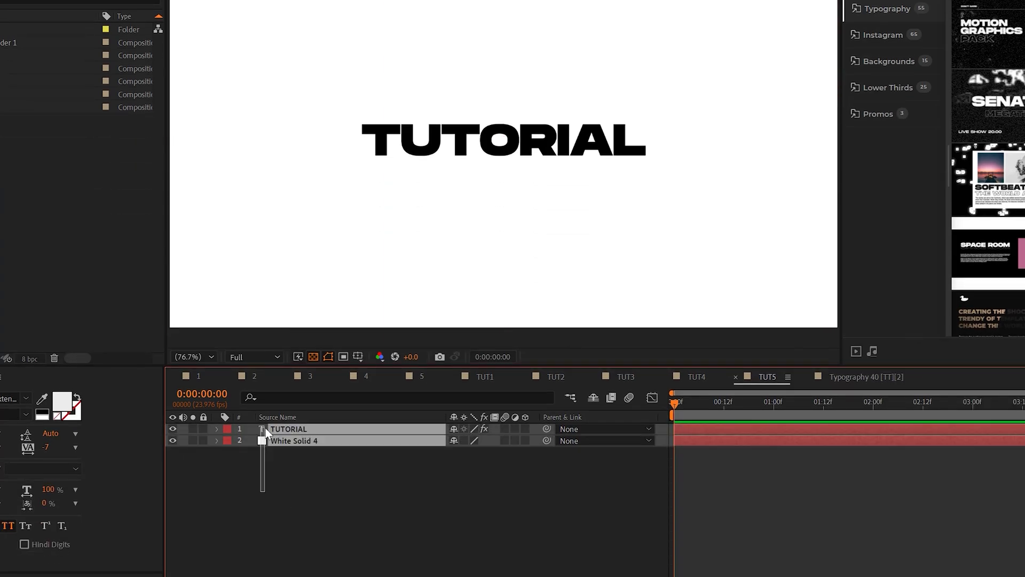
key(ctrl+shift+c)
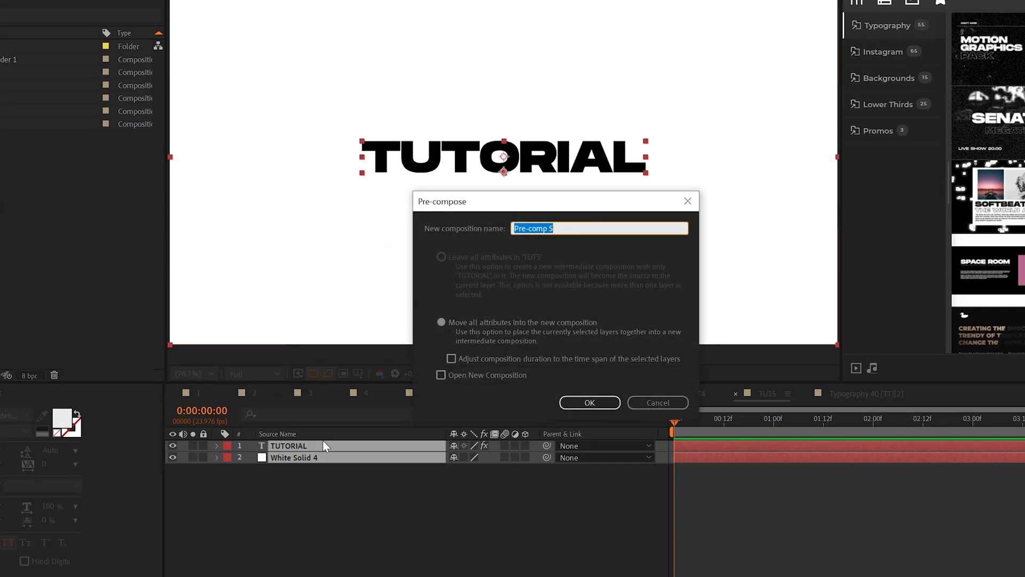
key(Return)
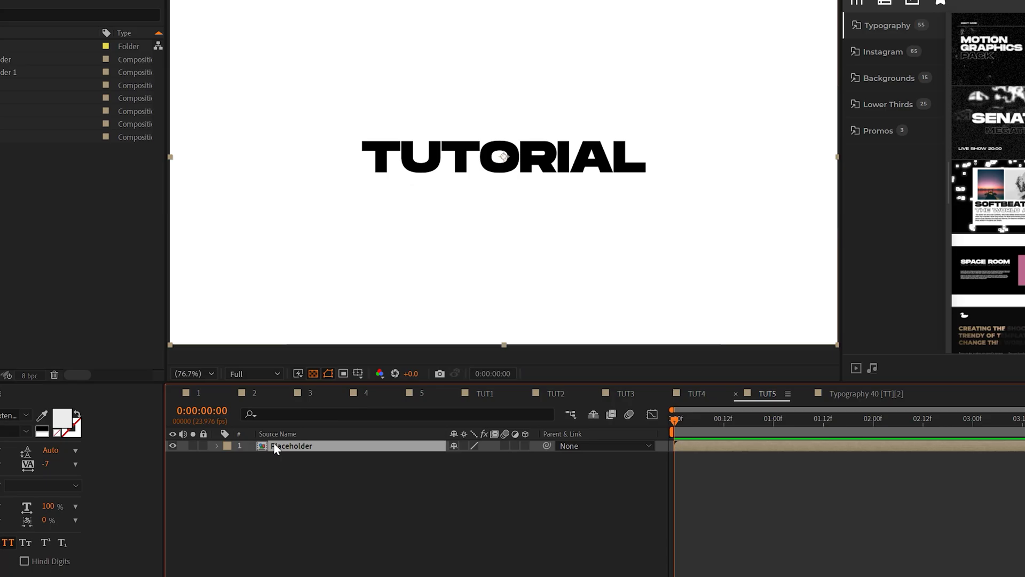
double_click(274, 446)
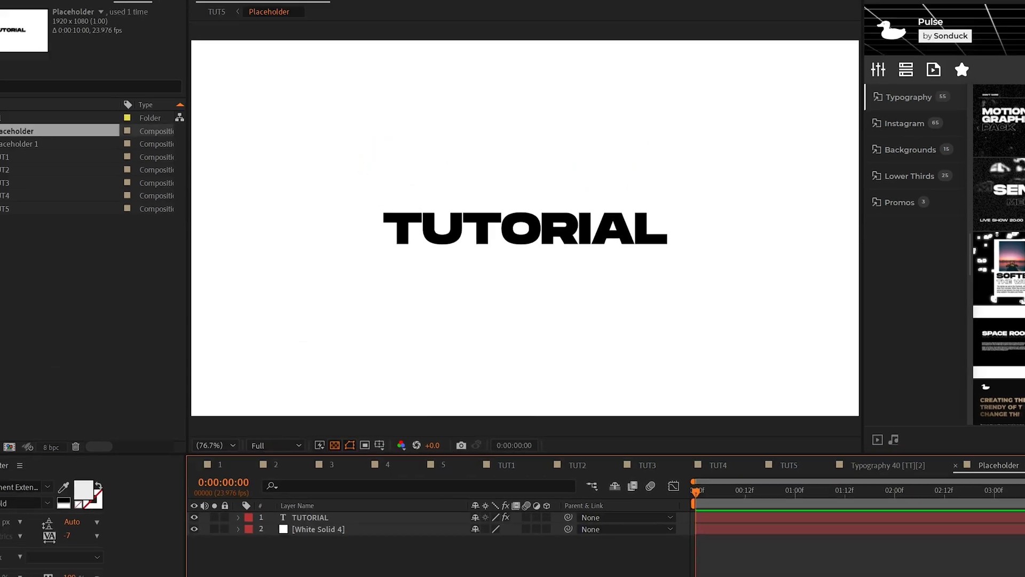
- Resize the Placeholder composition to 887 by 116 px so it fits closely around the TUTORIAL text
click(36, 10)
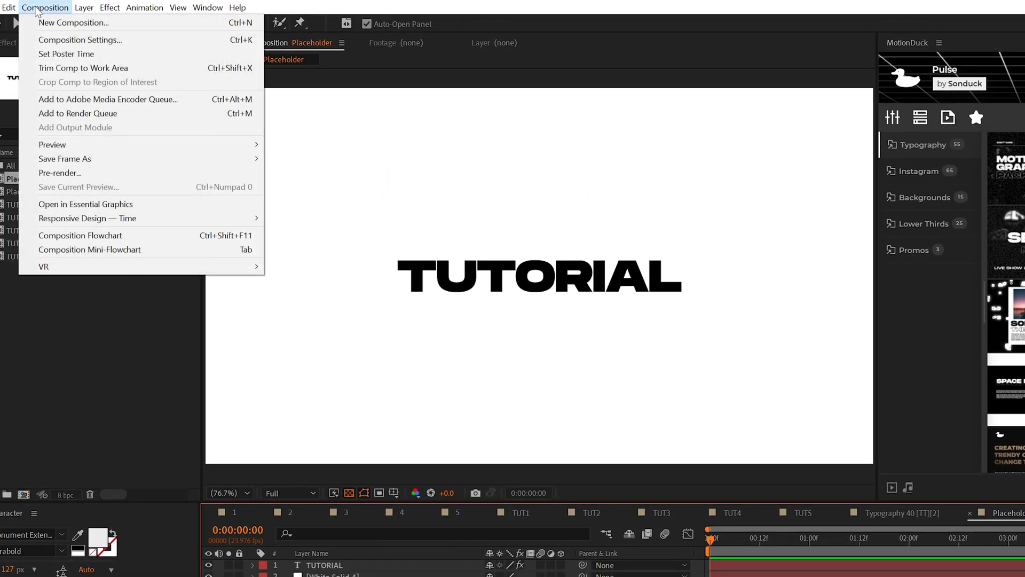
click(141, 40)
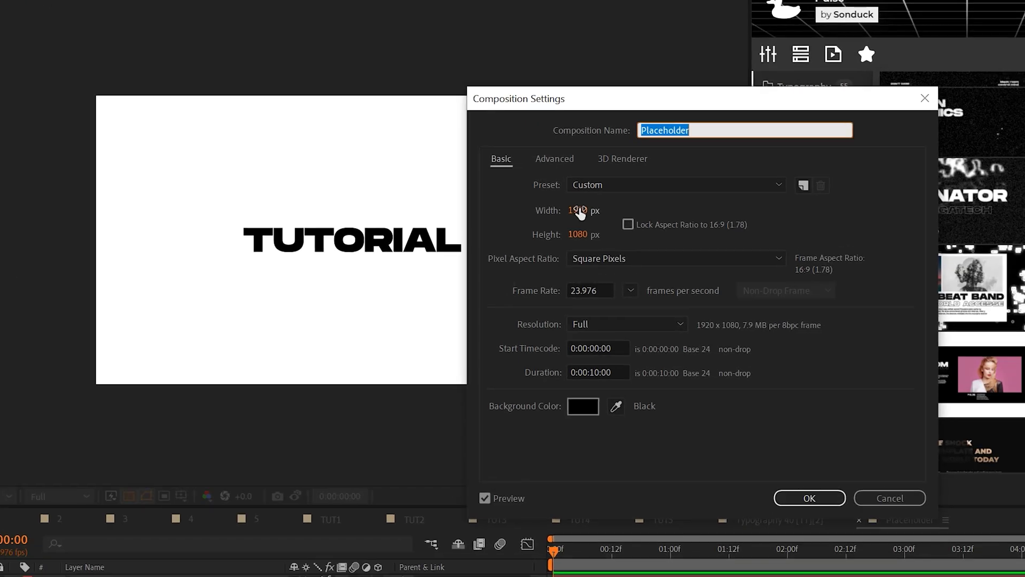
drag(579, 212, 395, 211)
drag(574, 235, 355, 234)
drag(569, 211, 459, 232)
drag(579, 235, 419, 234)
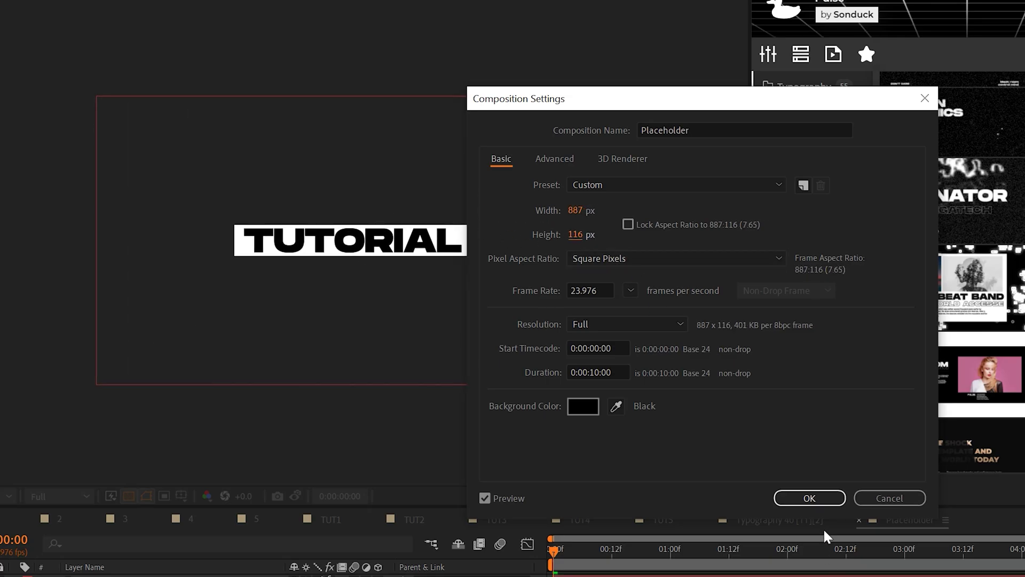
click(806, 501)
click(810, 499)
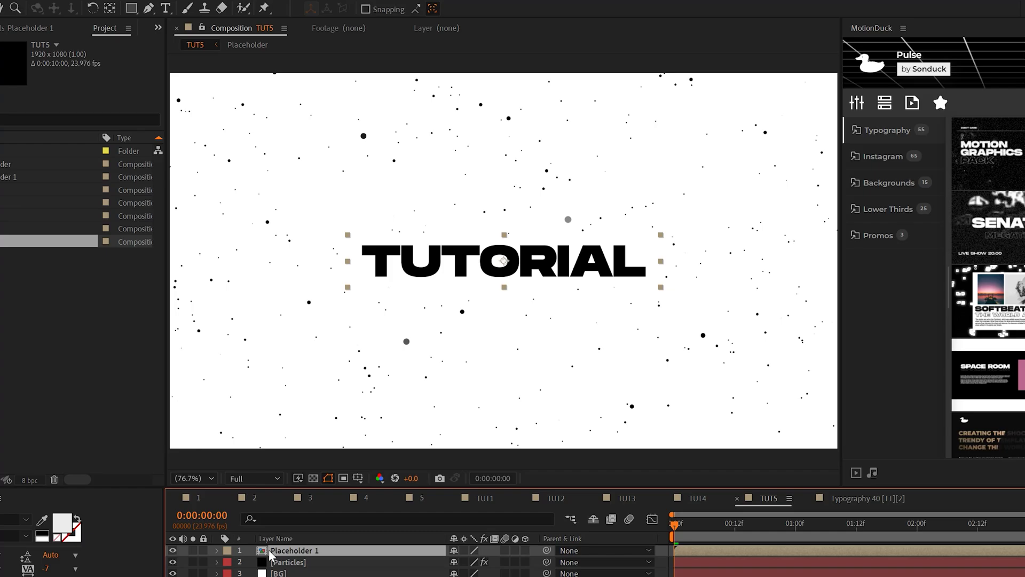
- Make the Placeholder 1 layer in TUT5 3D and paste a Position expression offsetting x and y by (index-1)*0 and z by (index-1)*50
click(527, 550)
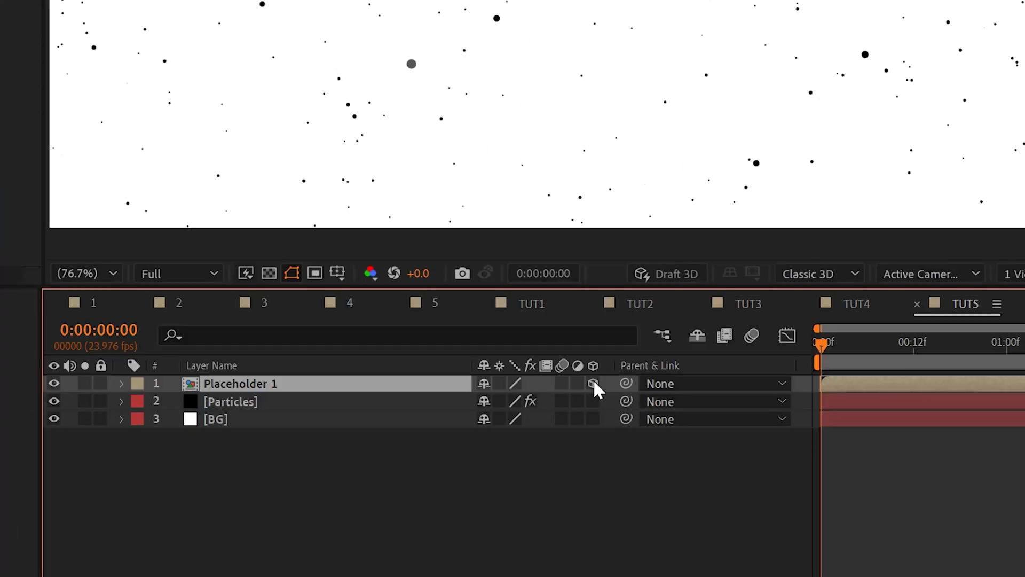
key(p)
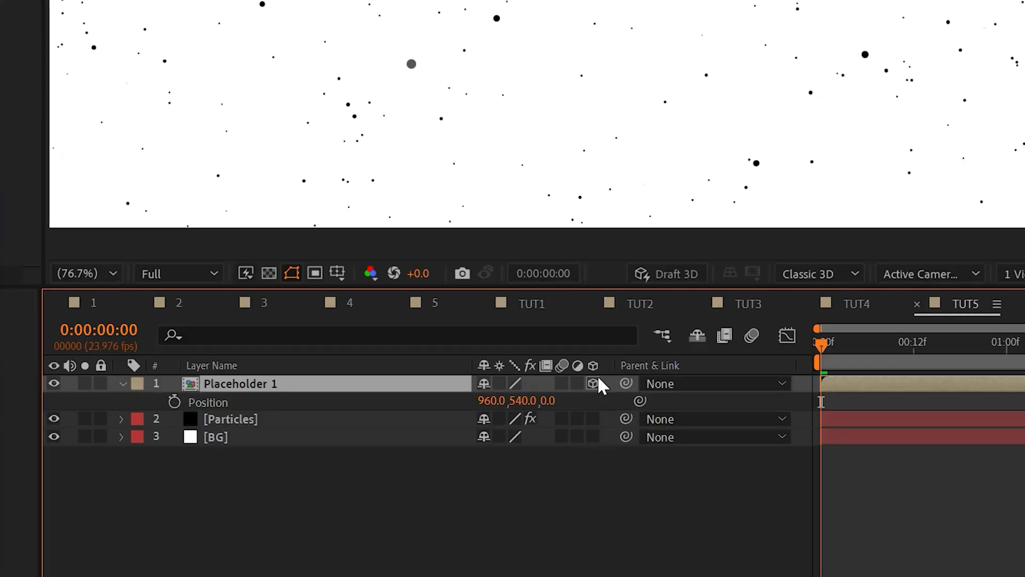
alt+click(176, 402)
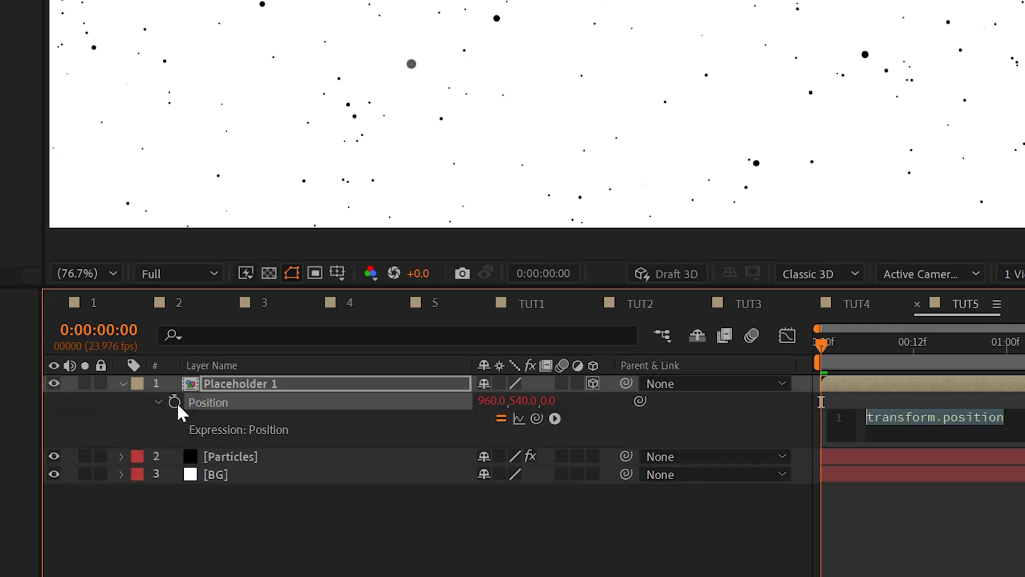
key(ctrl+v)
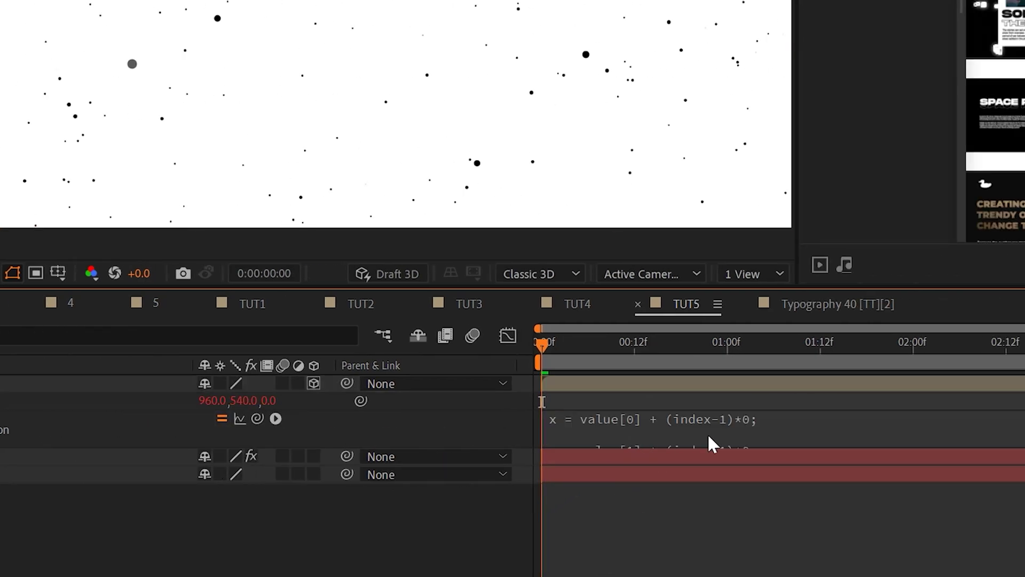
click(710, 433)
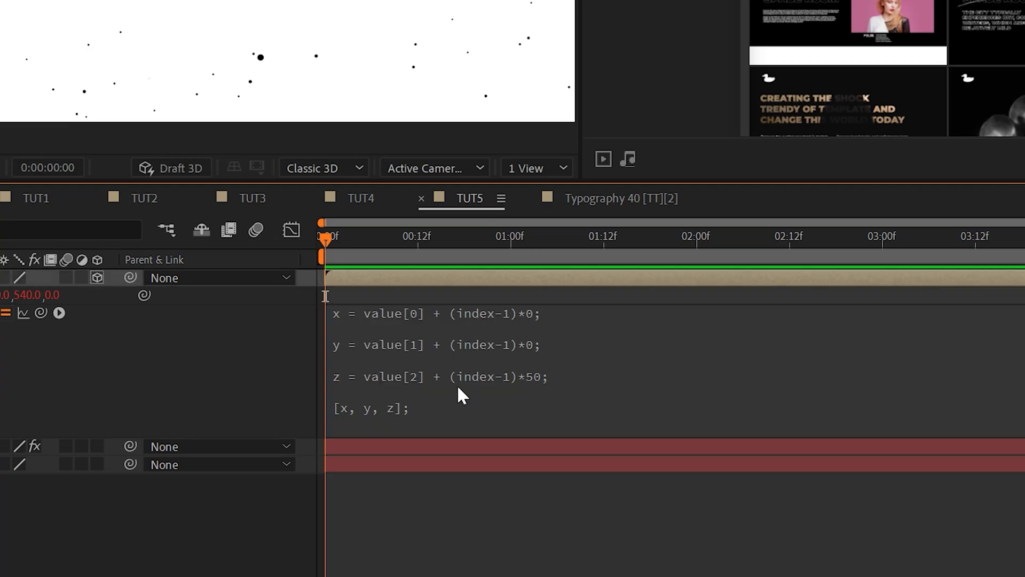
click(504, 398)
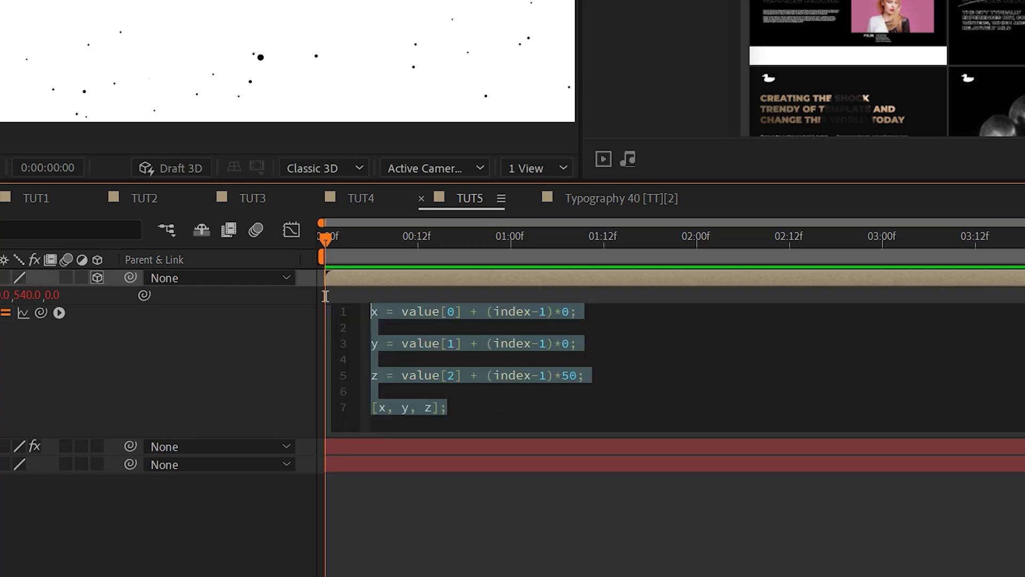
key(Escape)
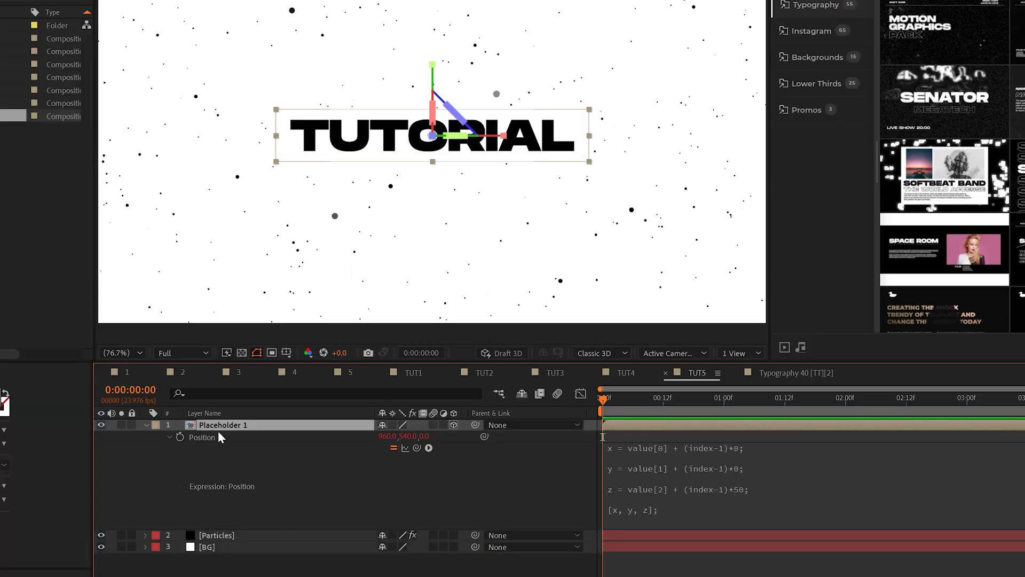
- Duplicate the Placeholder 1 layer repeatedly until the stack reaches Placeholder 14
key(ctrl+d)
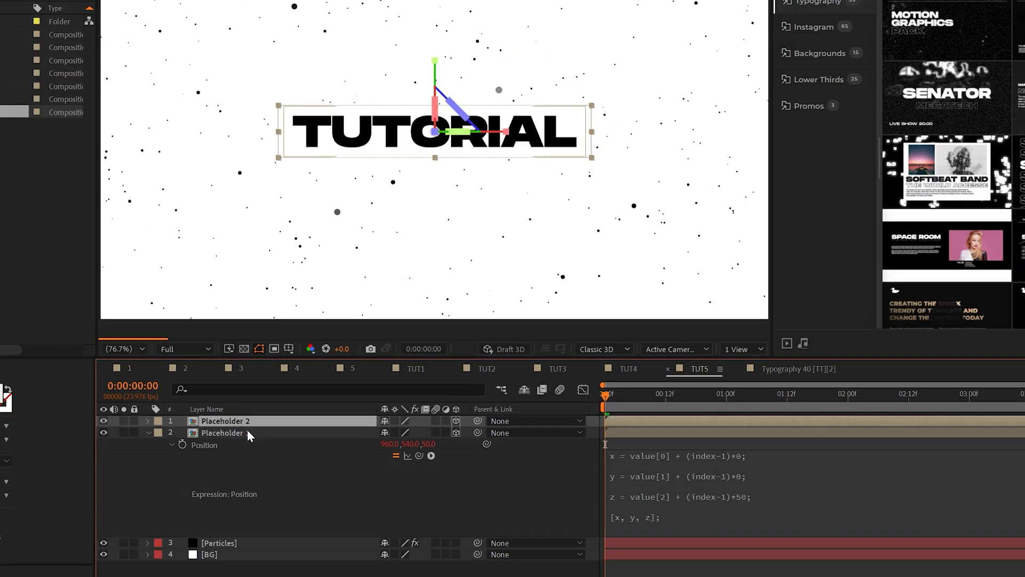
key(ctrl+d)
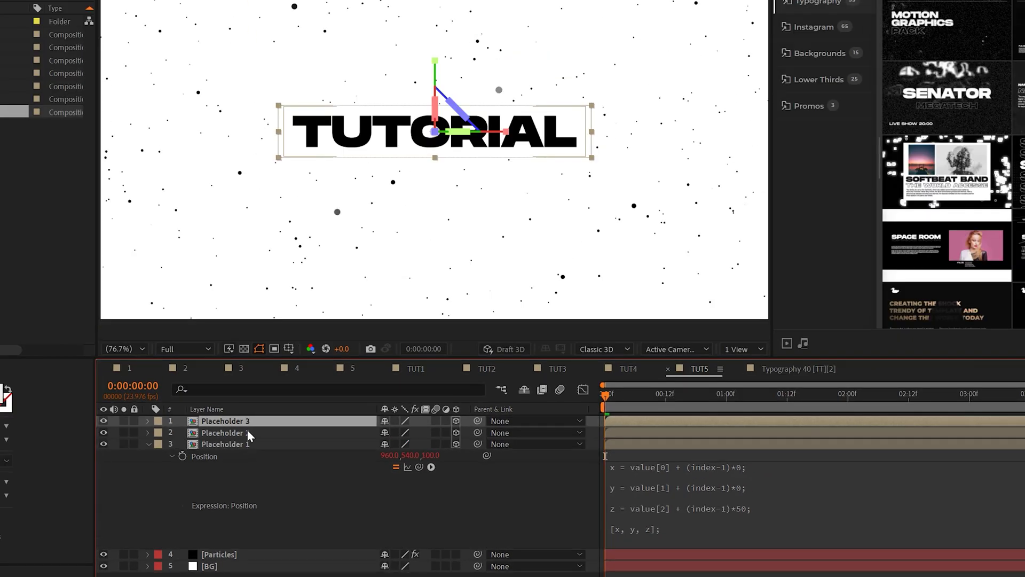
key(ctrl+d)
key(ctrl+d)
key(ctrl+d)
key(ctrl+d)
key(ctrl+d)
key(ctrl+d)
key(ctrl+d)
key(ctrl+d)
key(ctrl+d)
key(ctrl+d)
key(ctrl+d)
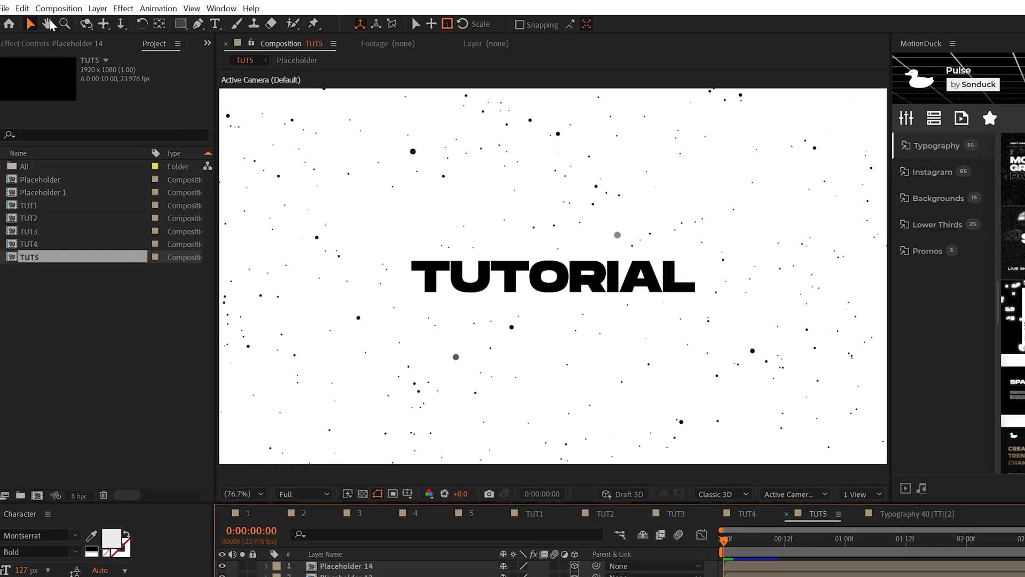
- Add a 3D null object above the stack and parent all fourteen Placeholder layers to it
click(58, 9)
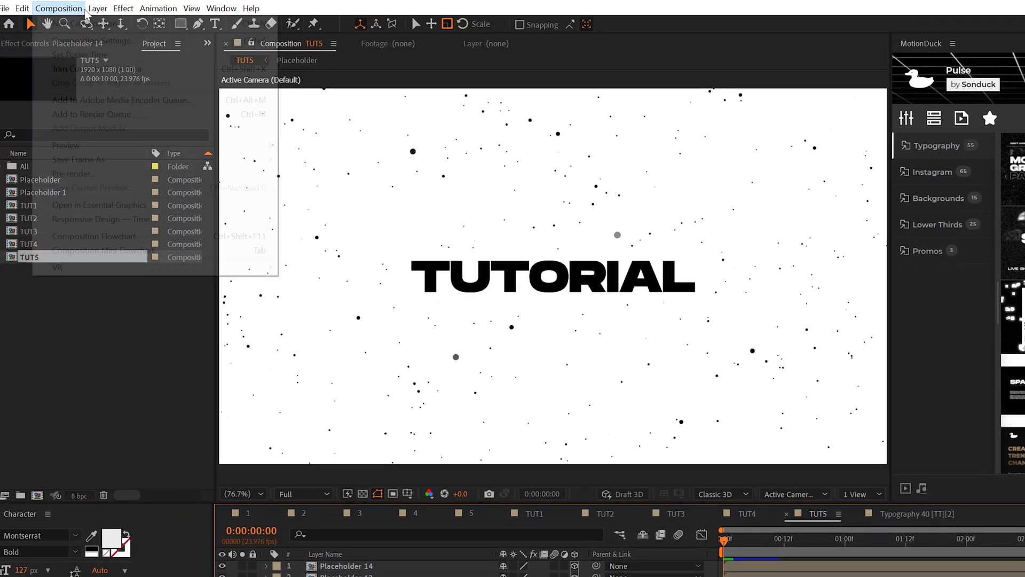
mouse_move(94, 10)
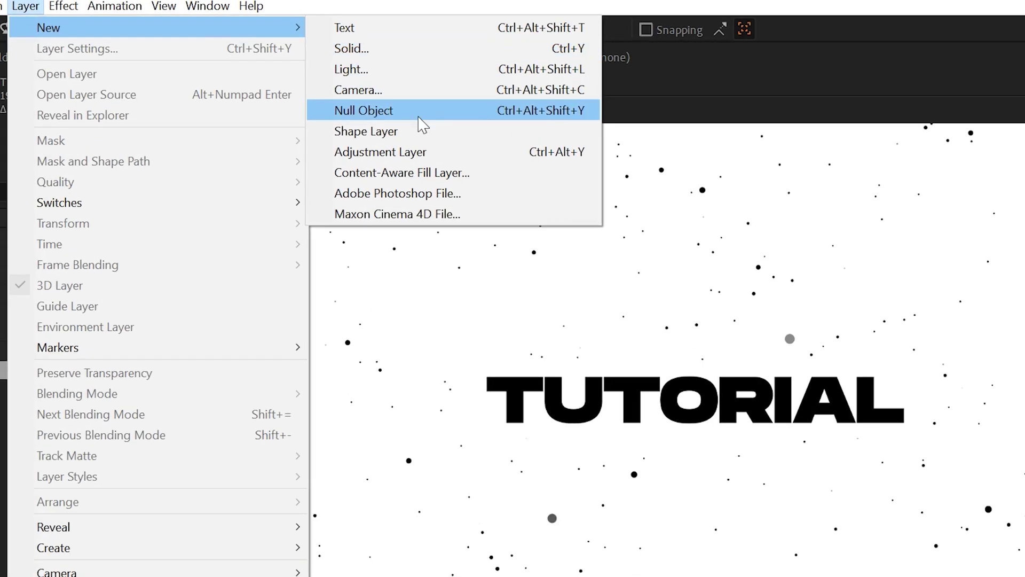
click(342, 80)
shift+click(298, 559)
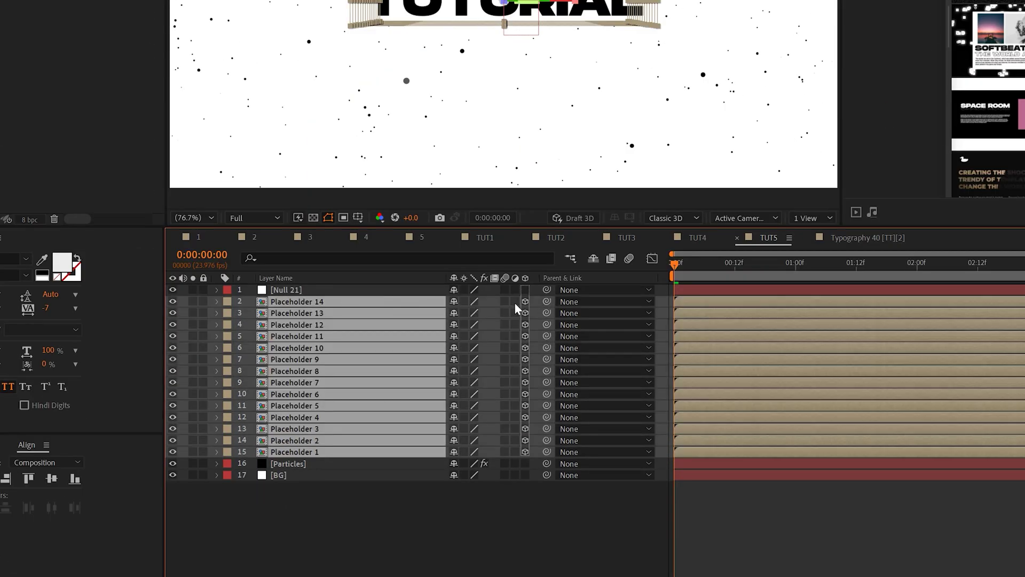
drag(229, 306, 267, 289)
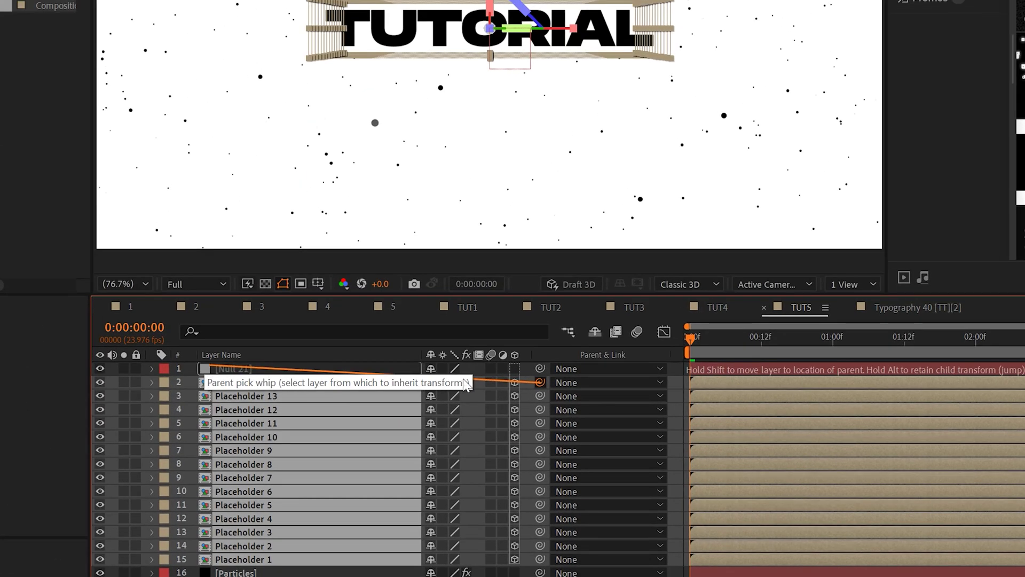
drag(463, 379, 506, 368)
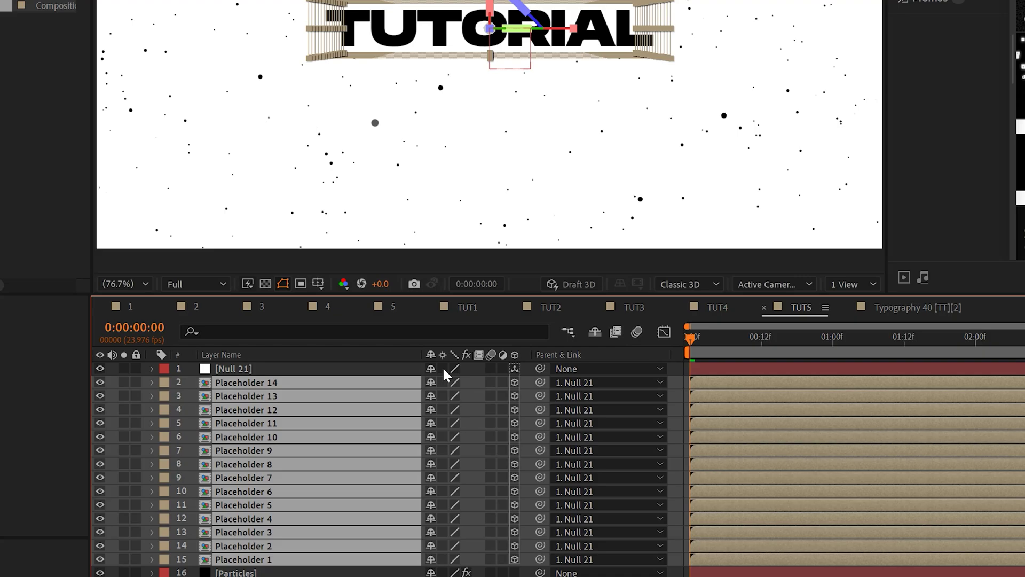
- Set starting keyframes at 0:00 on the null's Position, X Rotation, Y Rotation and Z Rotation
click(151, 369)
click(190, 419)
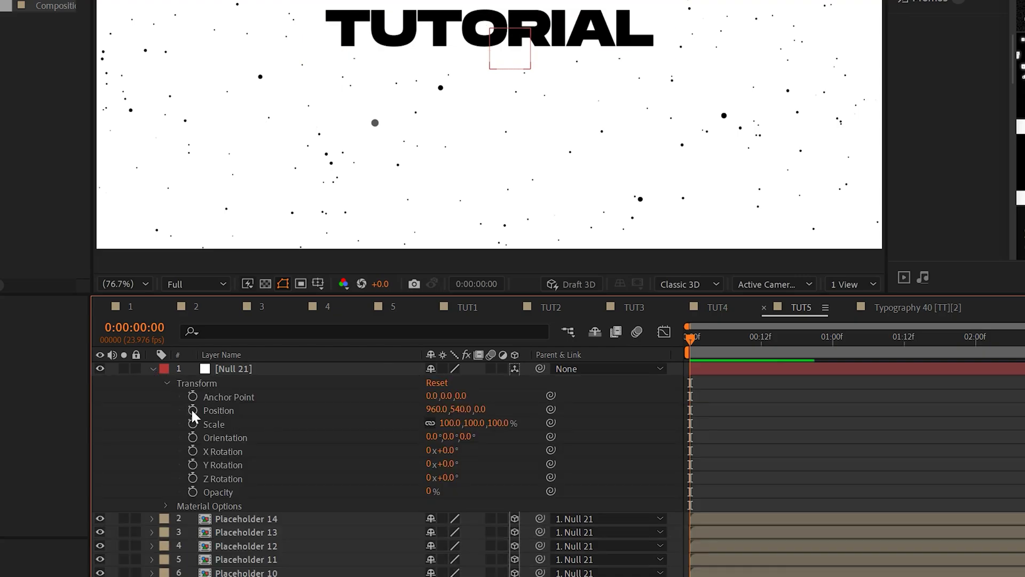
click(192, 411)
click(192, 451)
click(192, 464)
click(193, 479)
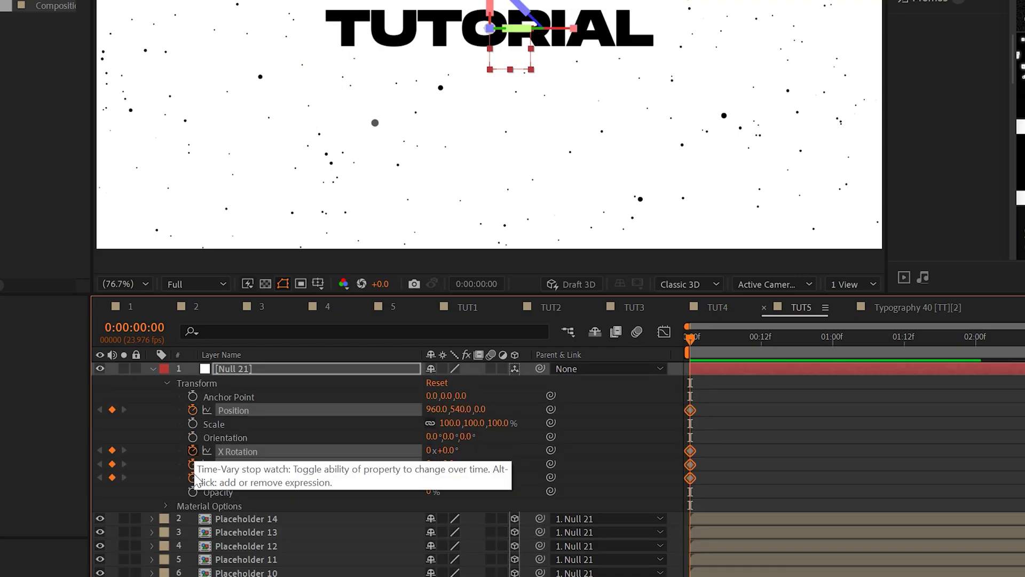
drag(195, 474, 195, 477)
- At 1:00, keyframe the null's X Rotation at -60°, Z Rotation at -24° and Y position at 316
drag(781, 344, 832, 348)
drag(441, 450, 437, 450)
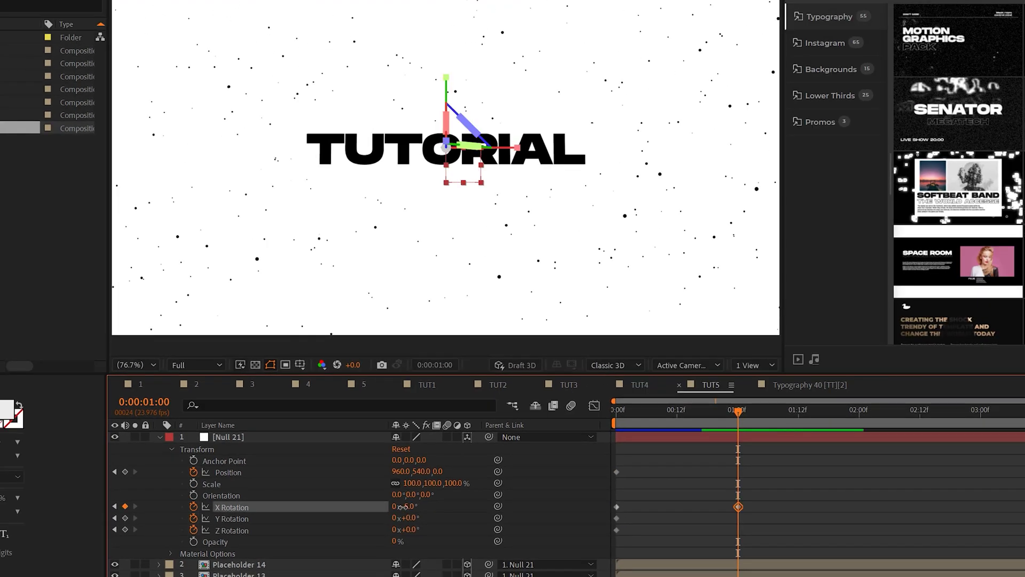
drag(402, 507, 399, 529)
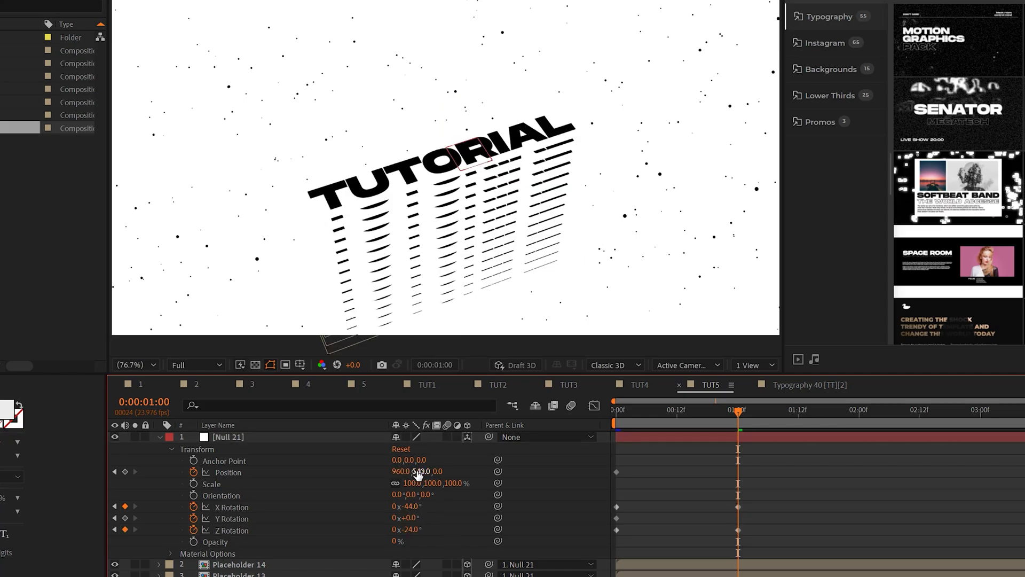
drag(418, 472, 304, 451)
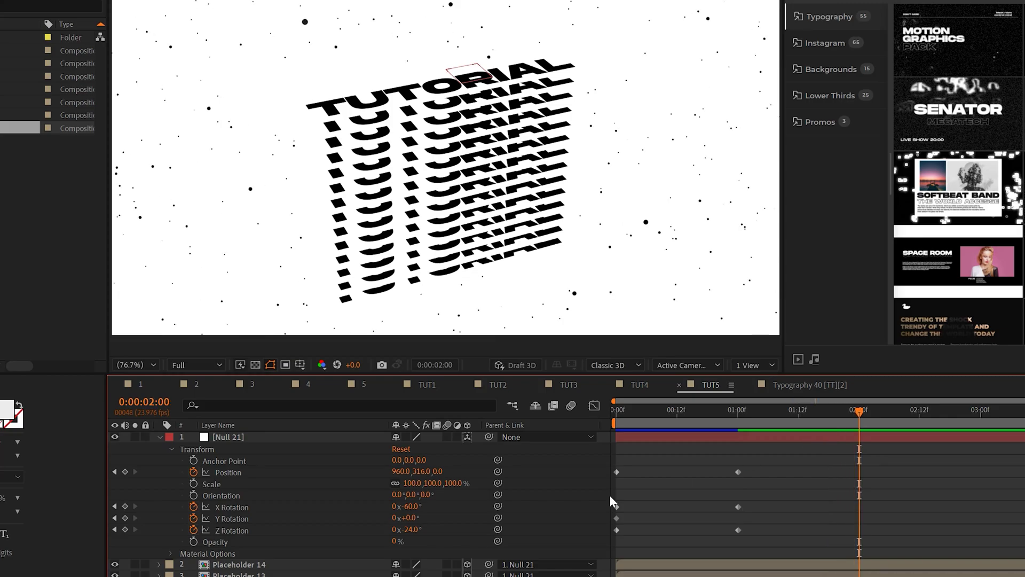
- At 2:00, keyframe the null's Z Rotation at 41° and its Y position at 284
drag(417, 531, 412, 507)
drag(422, 471, 400, 470)
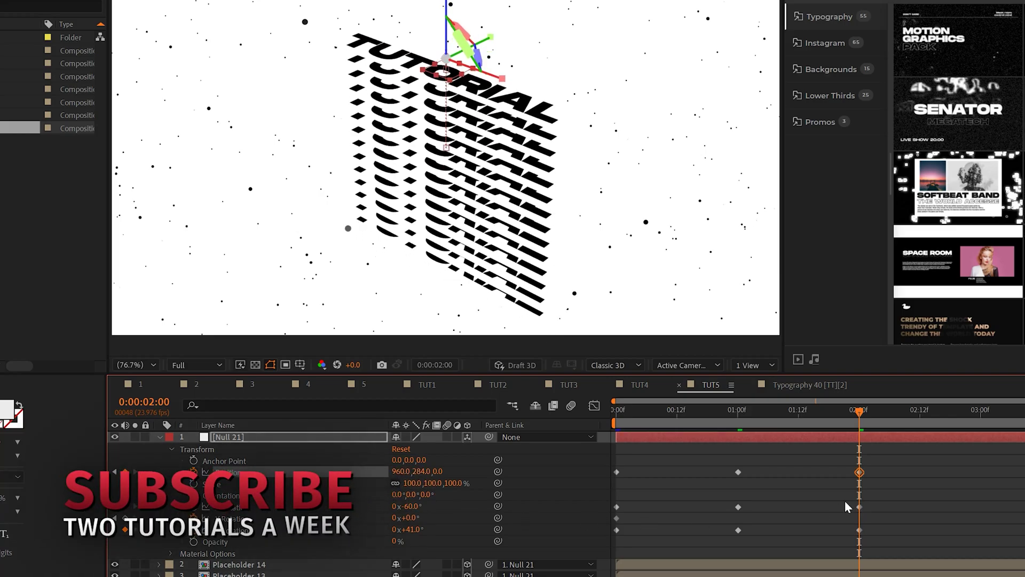